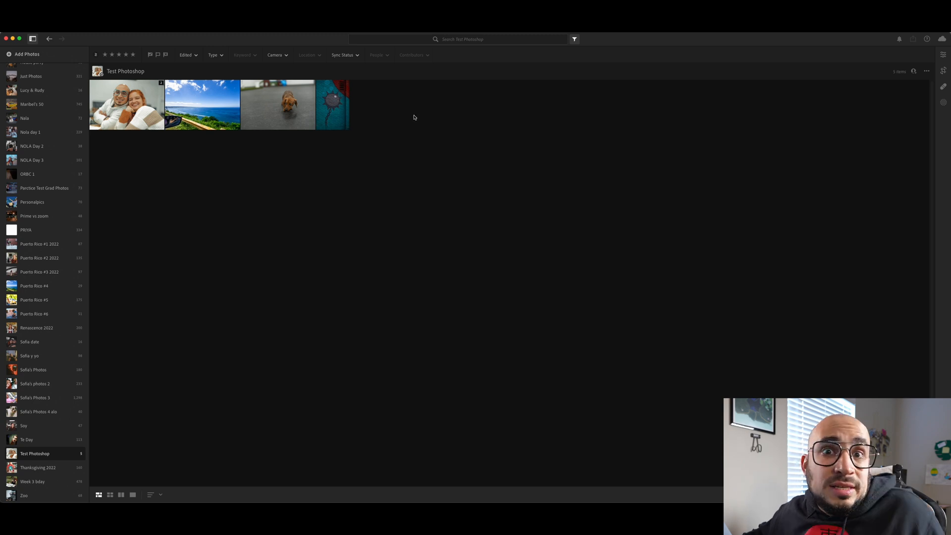
Open the coastal ocean photo from the Test Photoshop album for editing in Photoshop
double_click(219, 109)
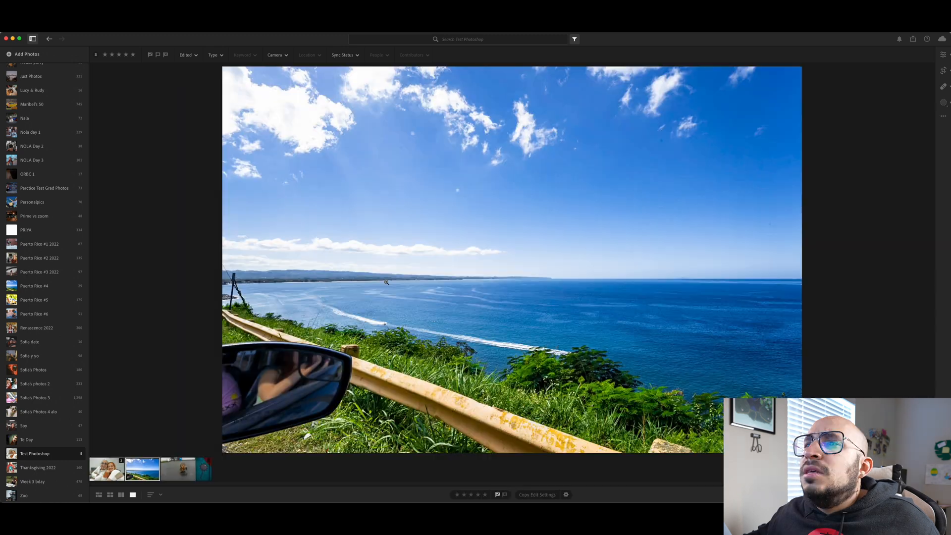
right_click(492, 219)
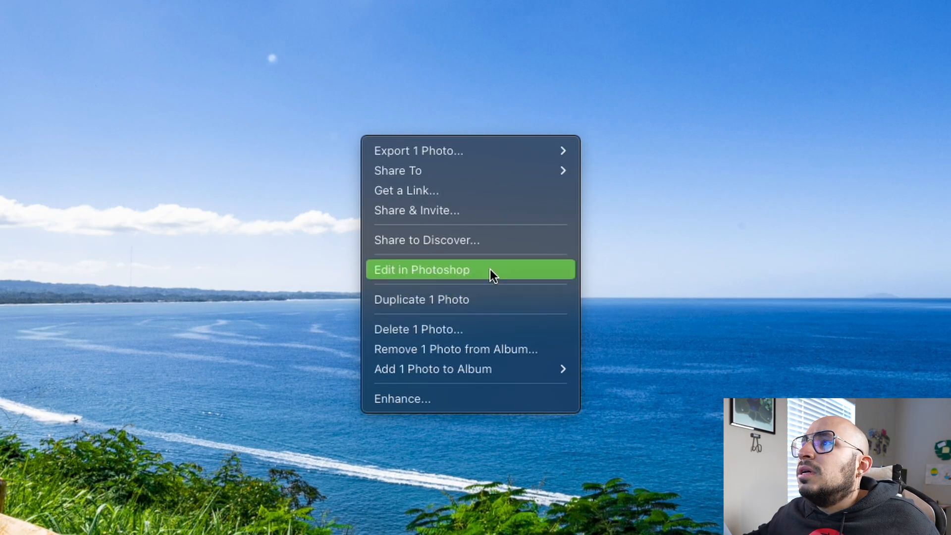
click(538, 267)
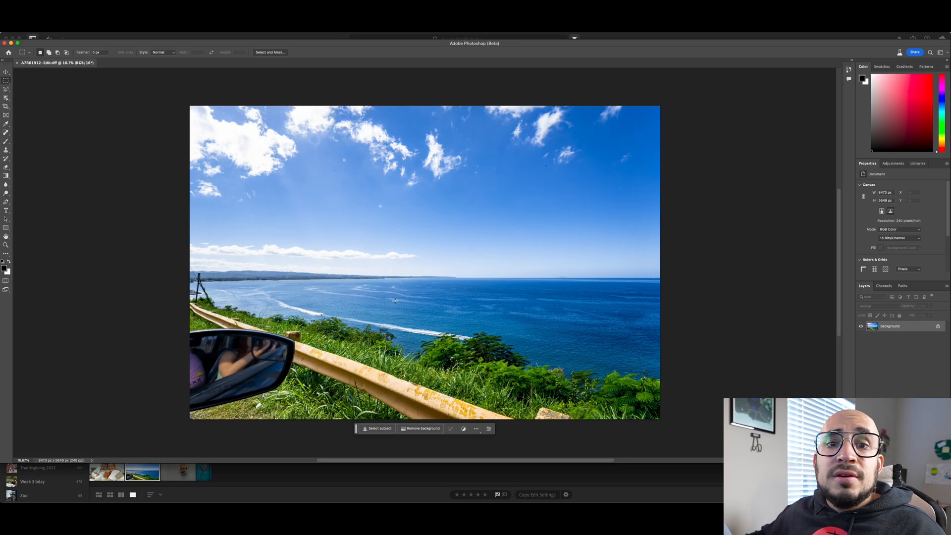
Select a small, flat boat-shaped area on the open water just below the horizon with the Polygonal Lasso tool
click(8, 91)
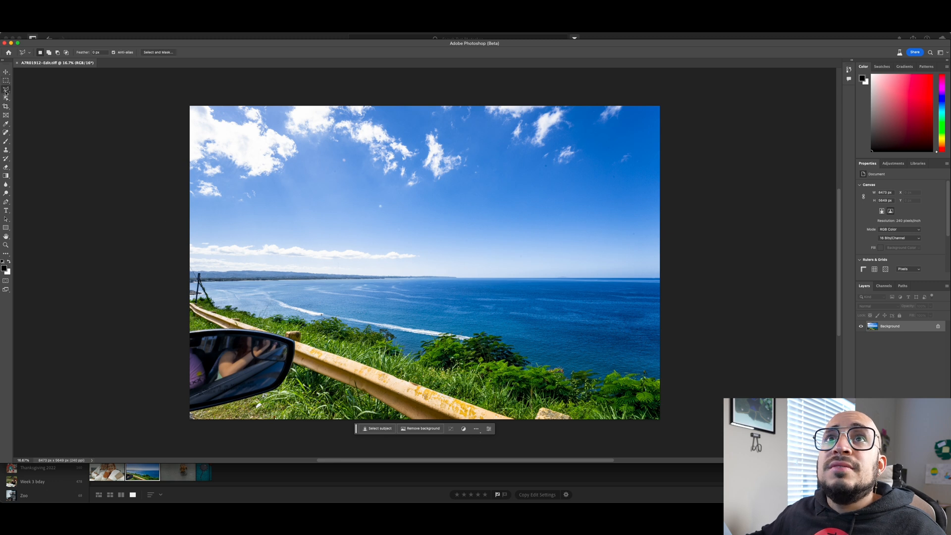
right_click(8, 92)
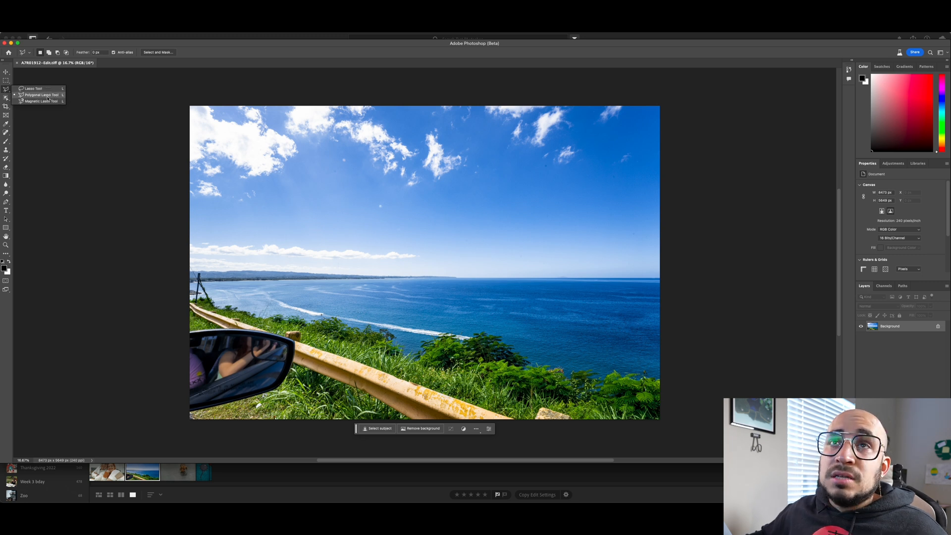
click(48, 95)
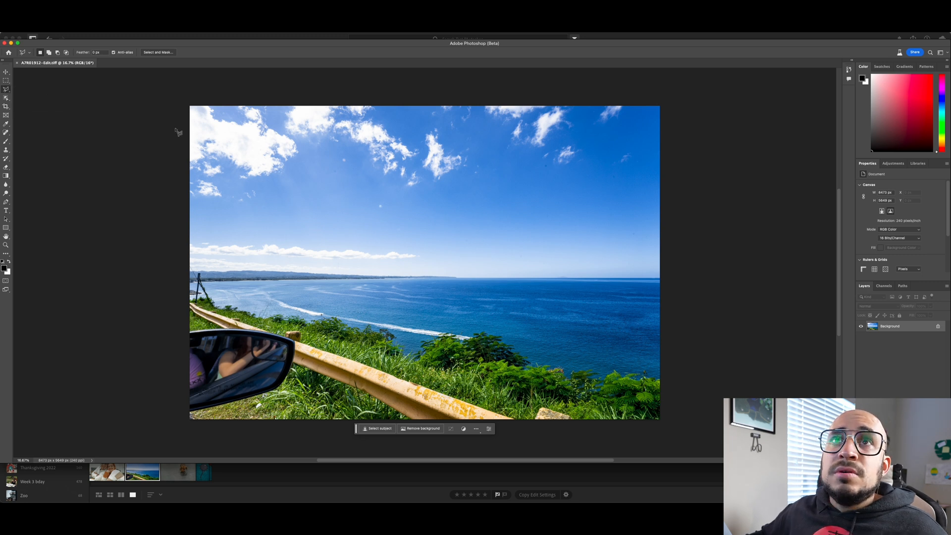
click(456, 288)
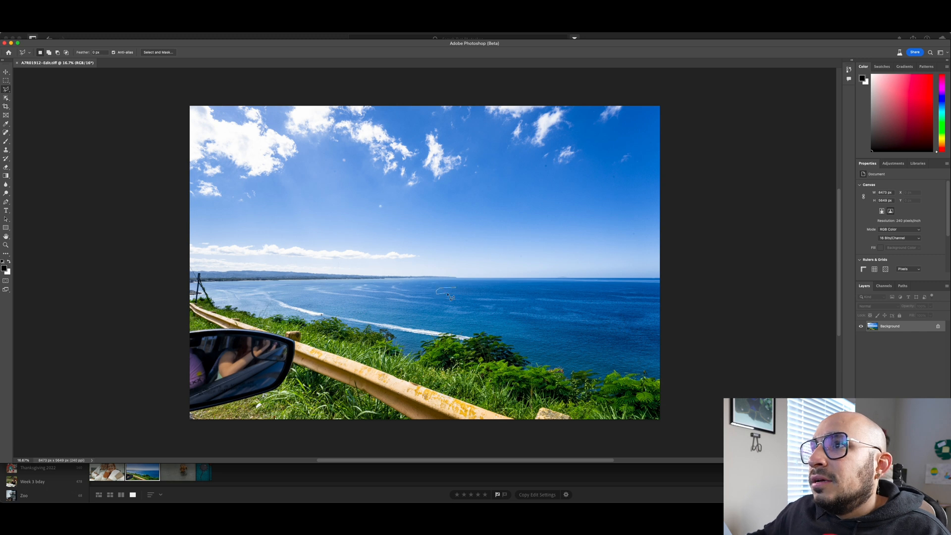
click(460, 292)
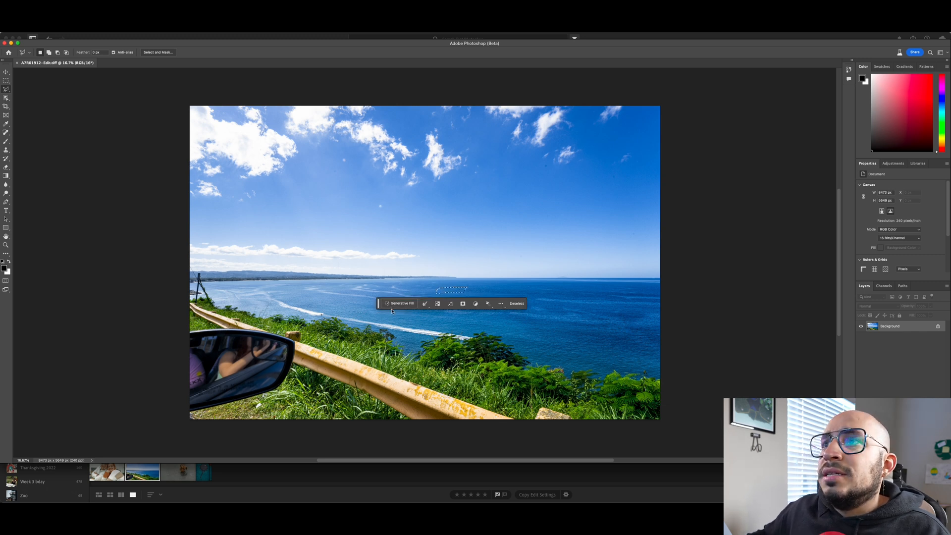
Generate a yacht in the selected water area using Generative Fill with the prompt "Yacht"
click(400, 304)
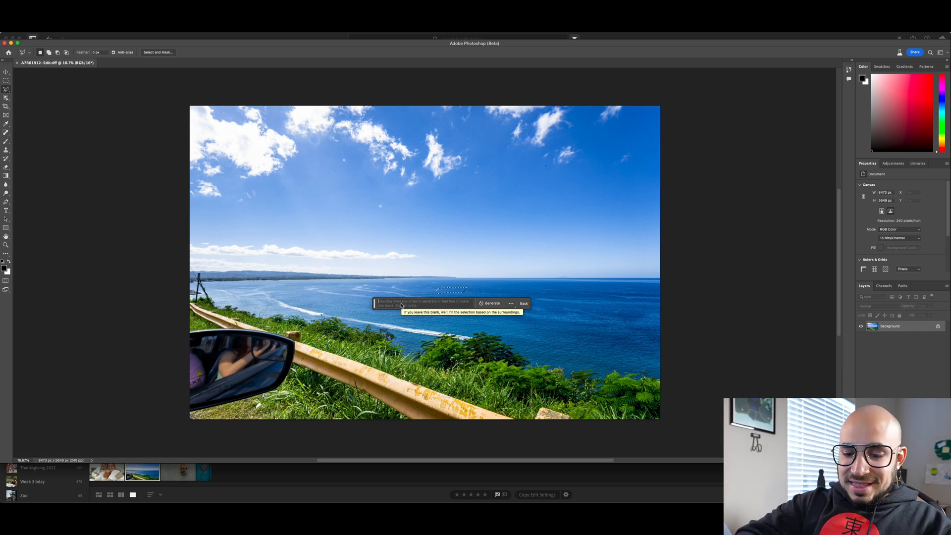
text(Yach)
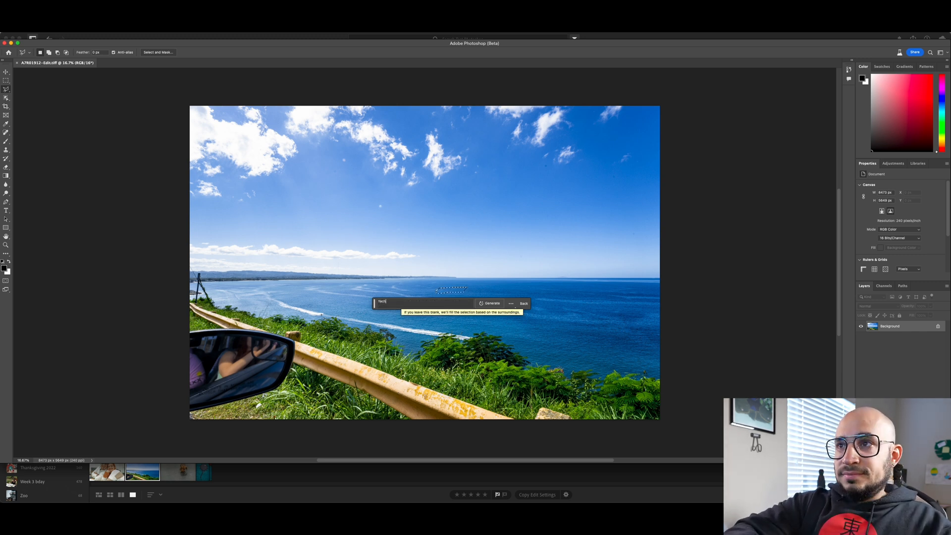
text(t)
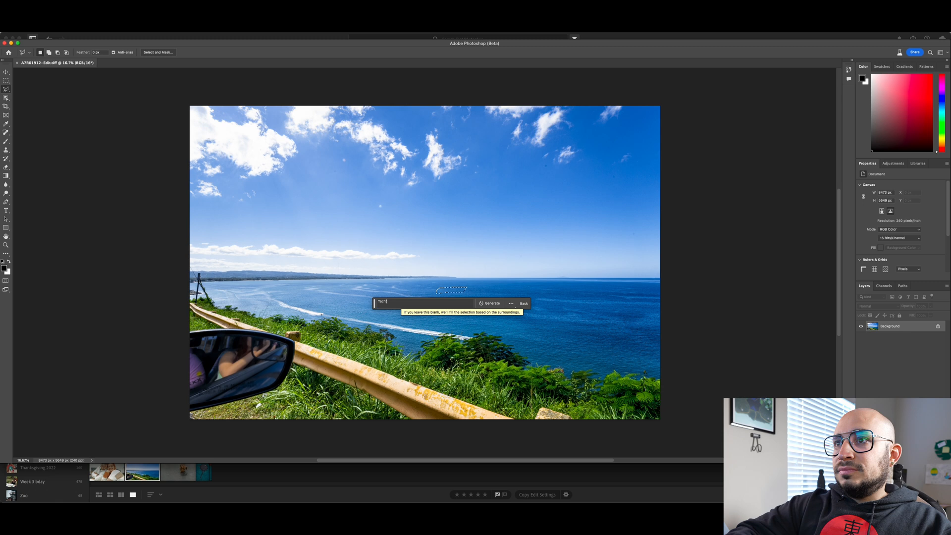
click(490, 303)
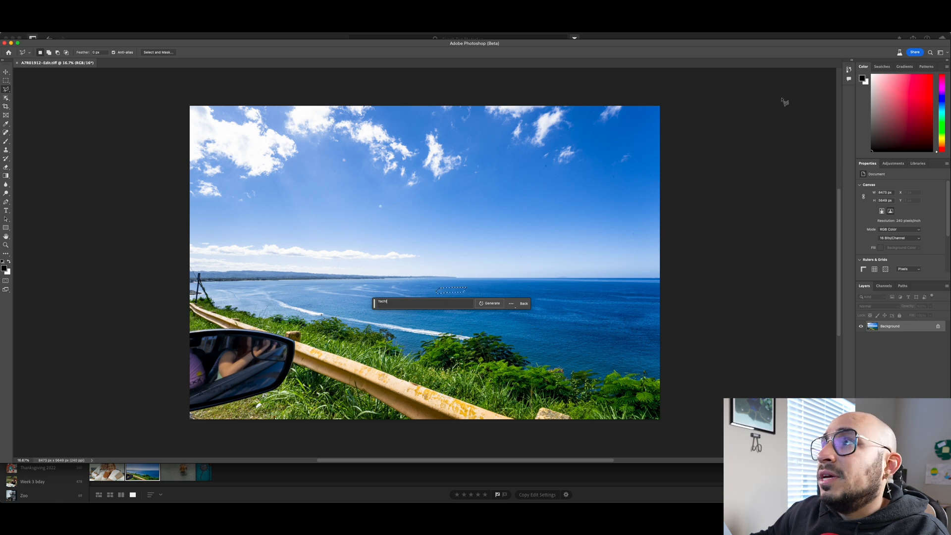
click(495, 303)
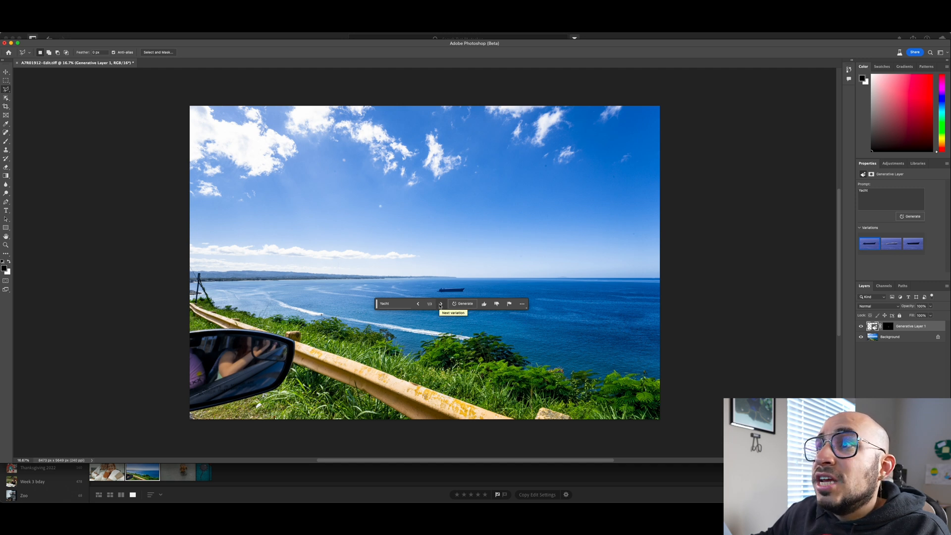
Go through the yacht variations, choose the second one, and move the floating task bar to below the photo
click(440, 304)
click(440, 304)
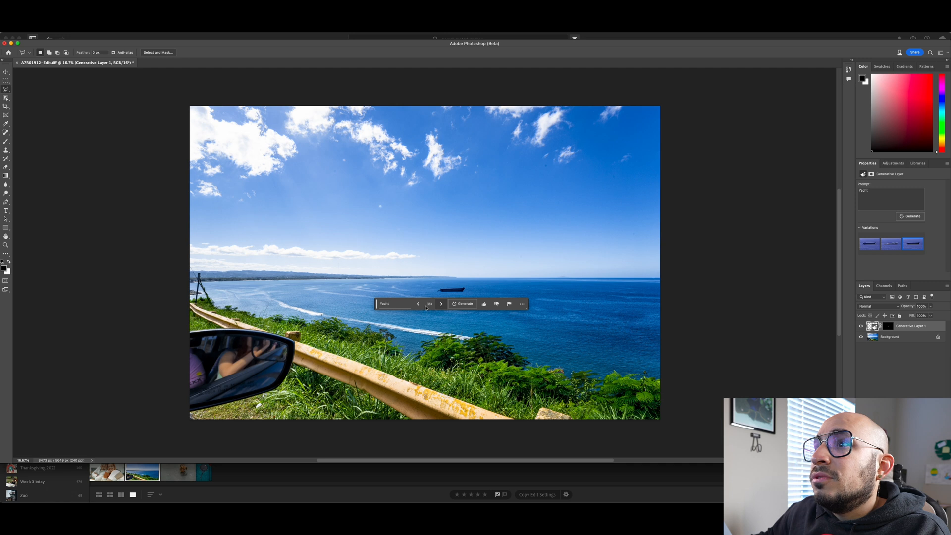
click(418, 304)
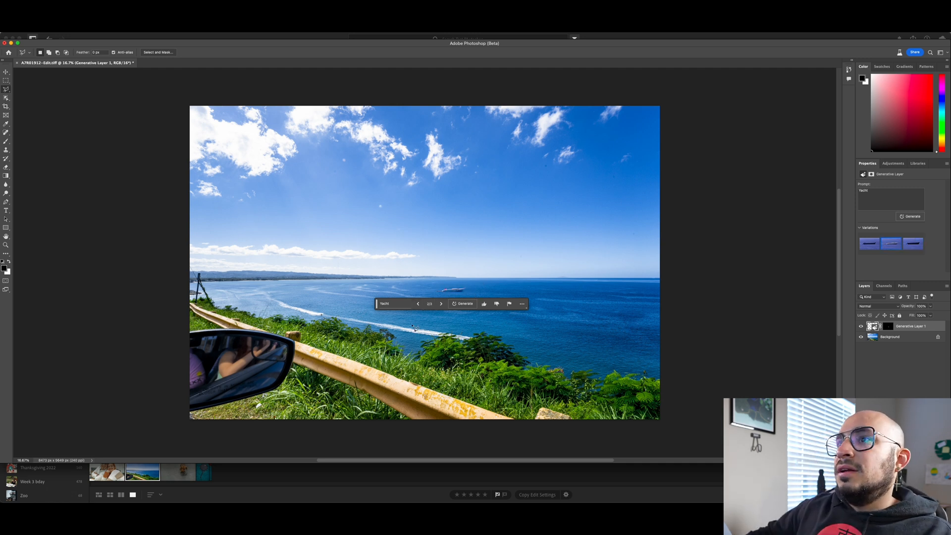
drag(377, 306, 372, 431)
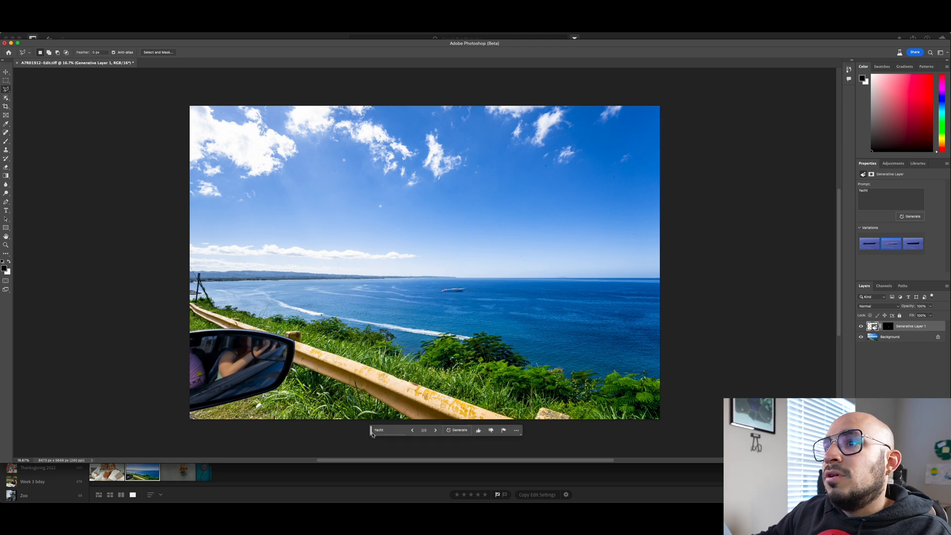
Examine the generated white yacht up close, checking its detail and how it blends into the surrounding water
scroll(459, 301, up, 10)
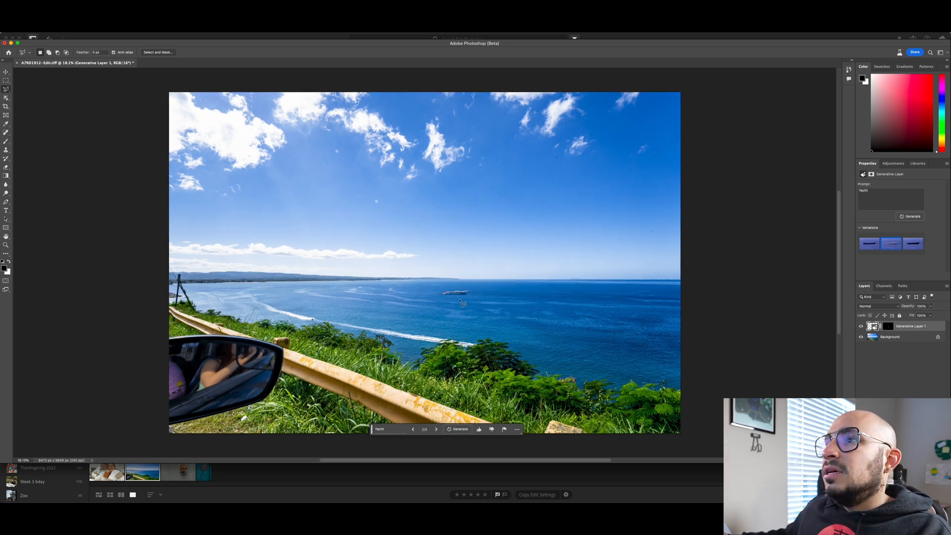
scroll(461, 300, up, 6)
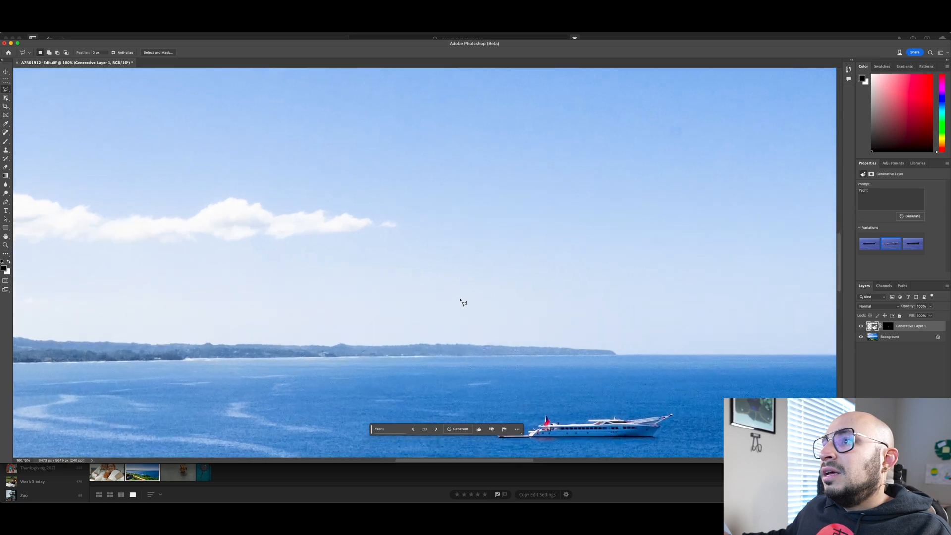
scroll(545, 309, down, 1)
scroll(560, 315, down, 7)
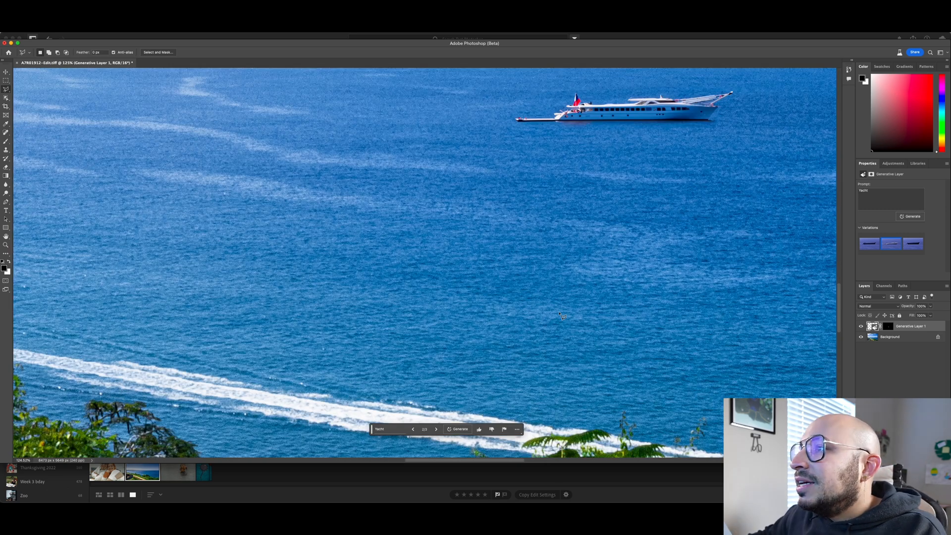
scroll(564, 337, up, 5)
scroll(577, 388, down, 1)
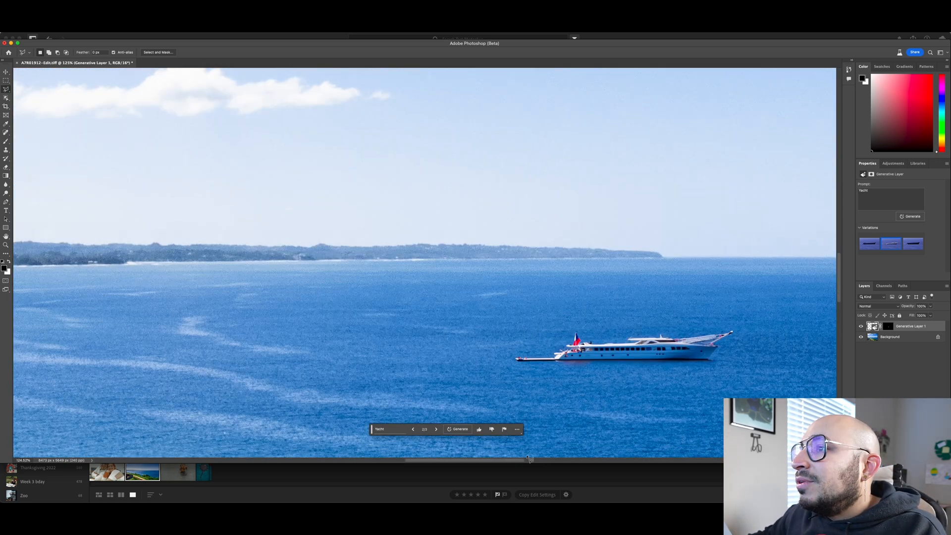
drag(521, 460, 551, 463)
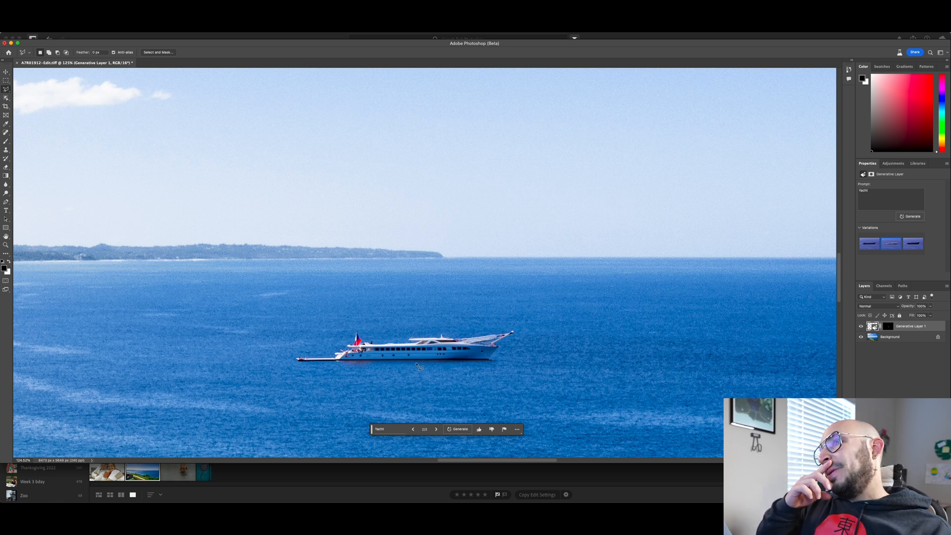
scroll(419, 367, down, 3)
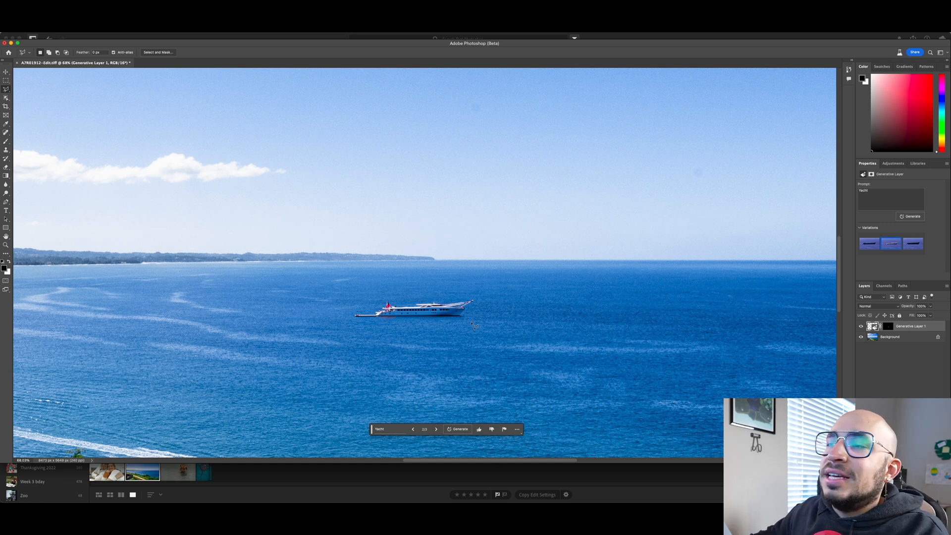
scroll(473, 325, up, 1)
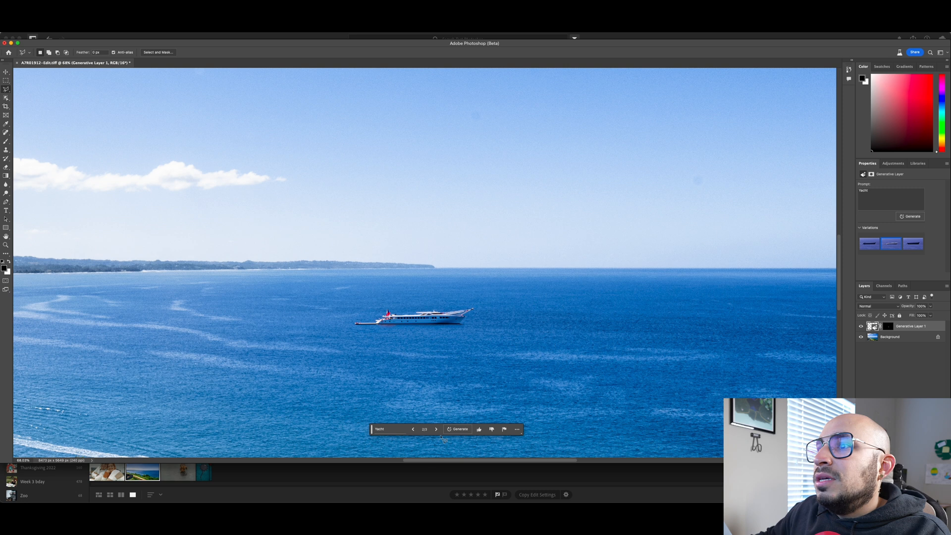
Compare the third and first yacht variations up close and return to the second one
click(436, 429)
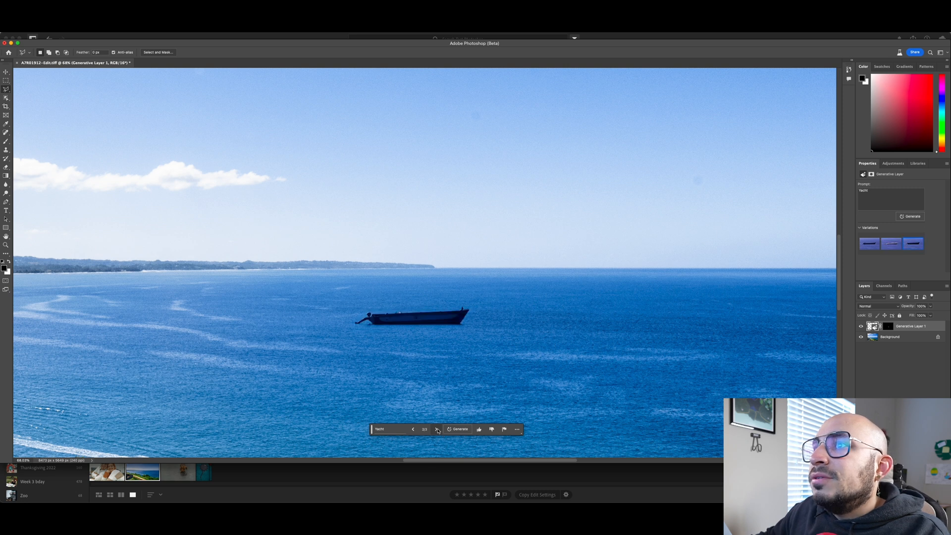
scroll(434, 357, up, 8)
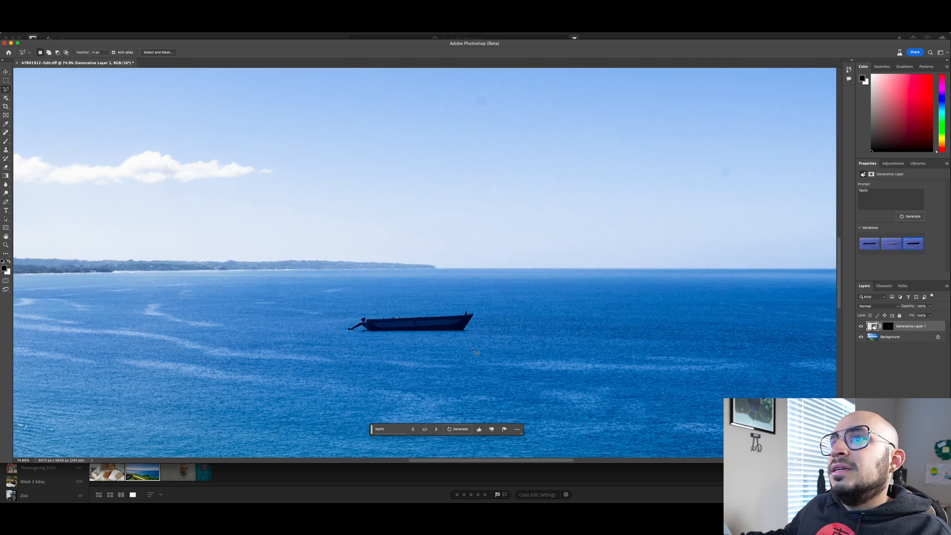
scroll(498, 335, down, 1)
scroll(500, 338, down, 2)
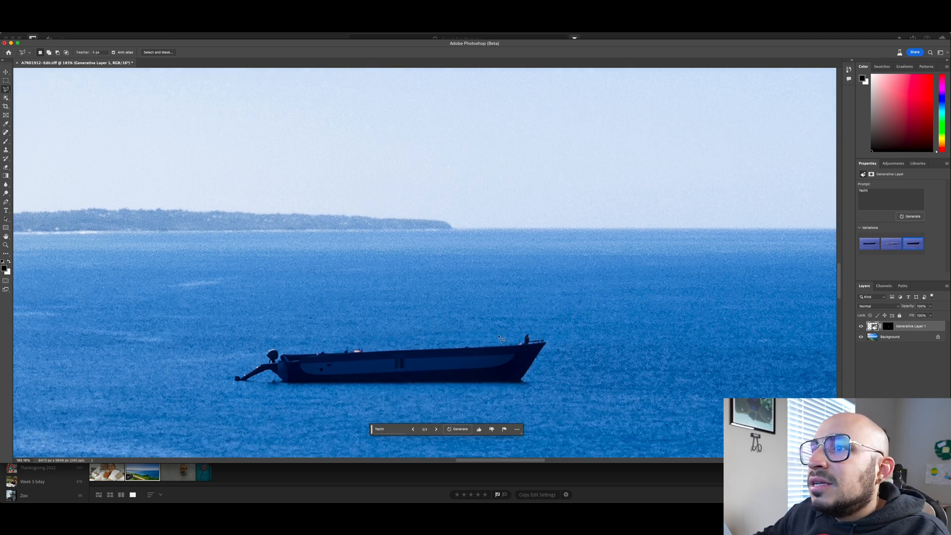
click(436, 430)
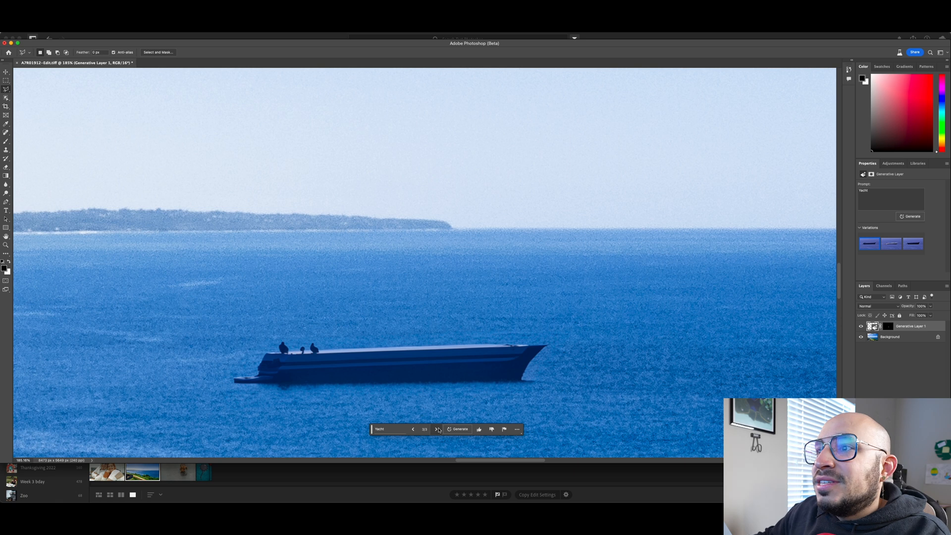
click(436, 429)
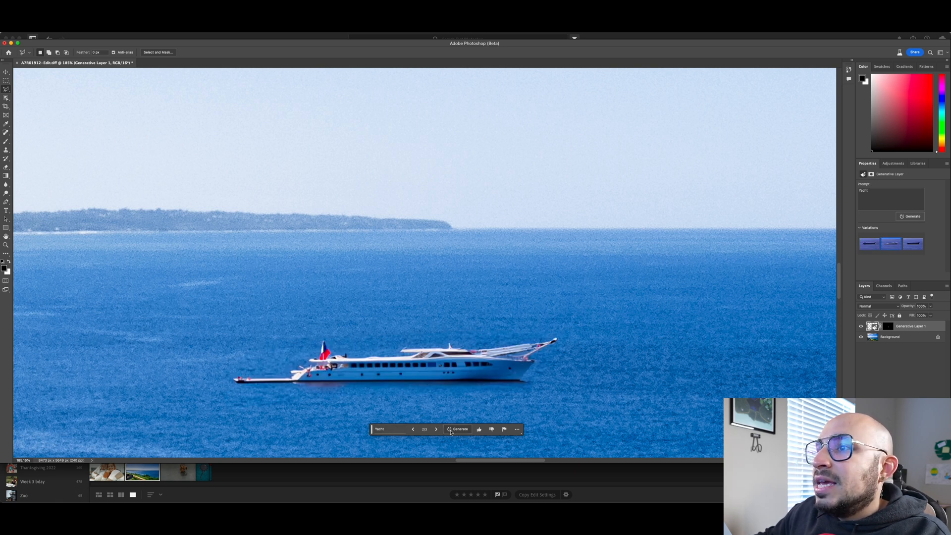
Generate another set of variations for the same "Yacht" prompt
click(458, 429)
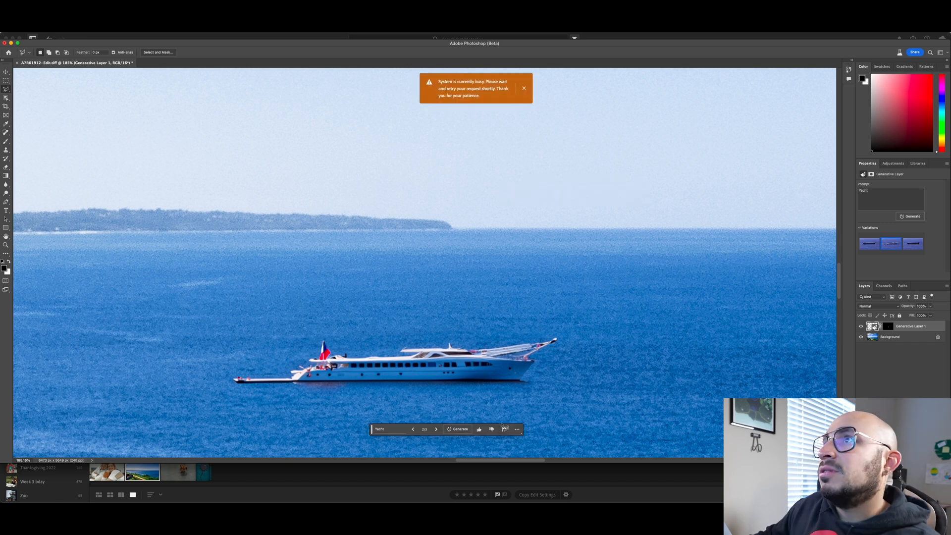
click(461, 430)
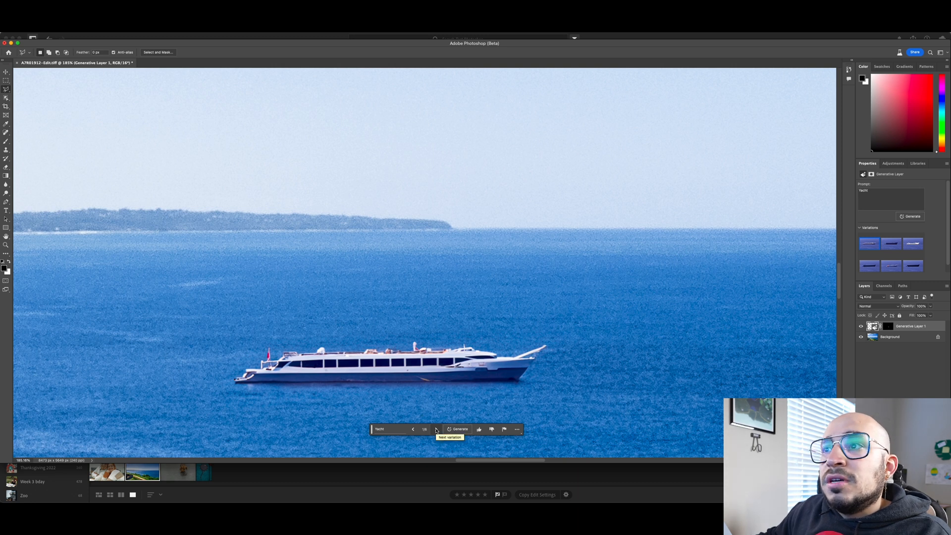
Review the expanded set of yacht variations, both up close and within the whole coastal scene, ending on the sixth
click(437, 429)
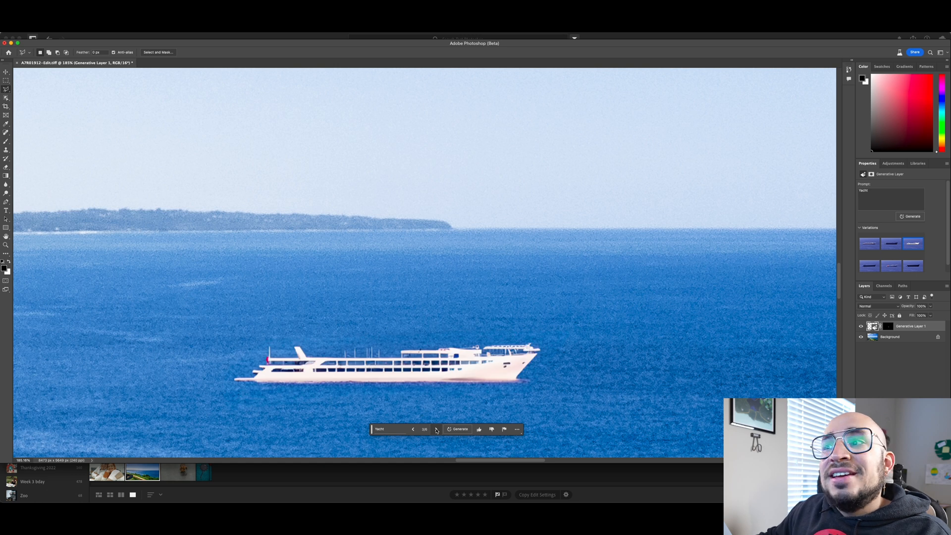
scroll(431, 426, down, 5)
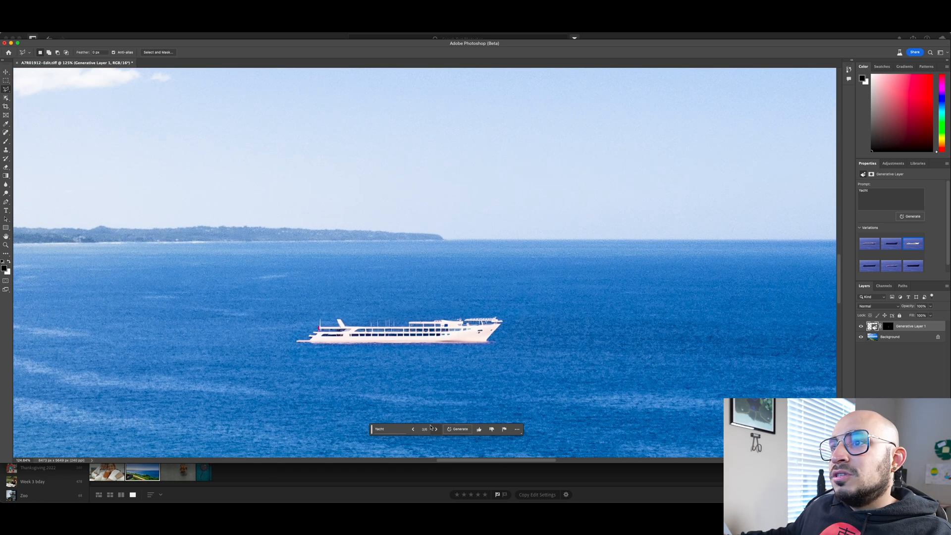
scroll(431, 426, down, 5)
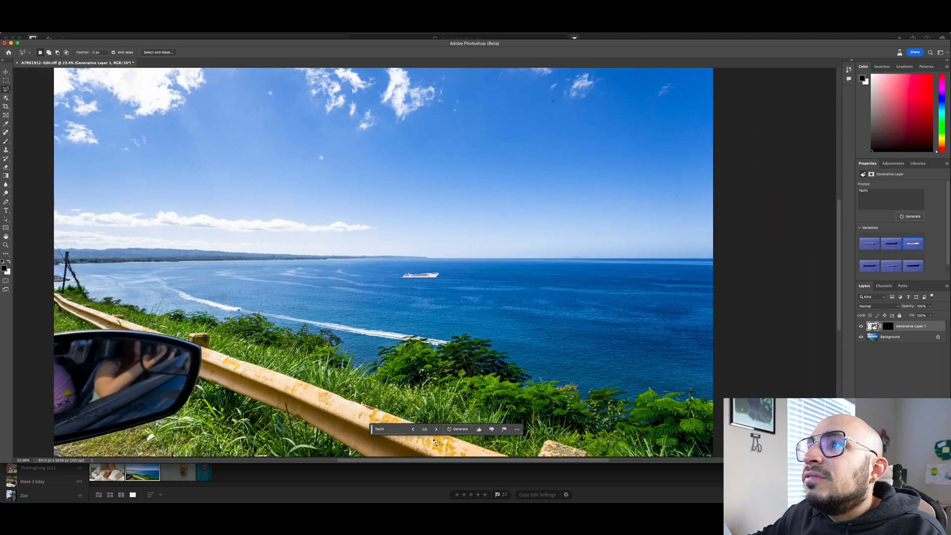
click(436, 429)
click(435, 428)
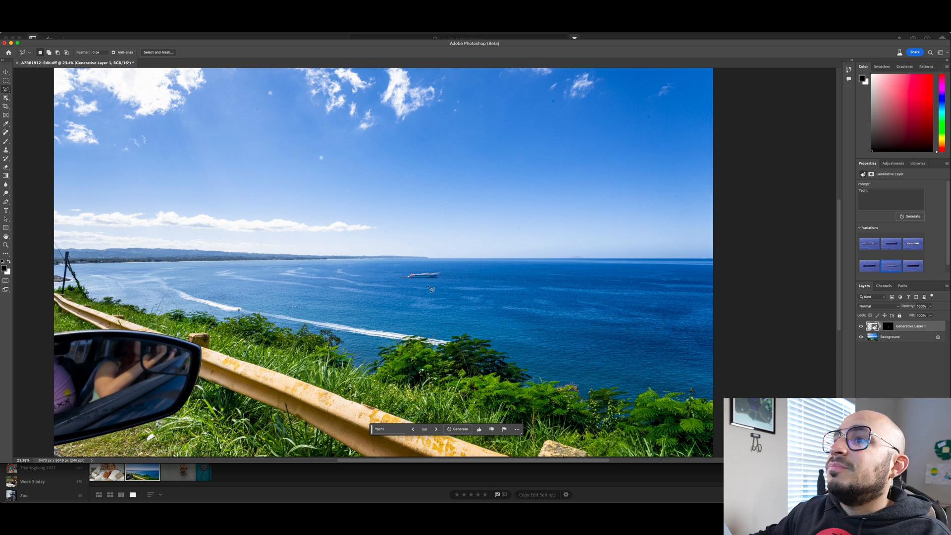
click(435, 429)
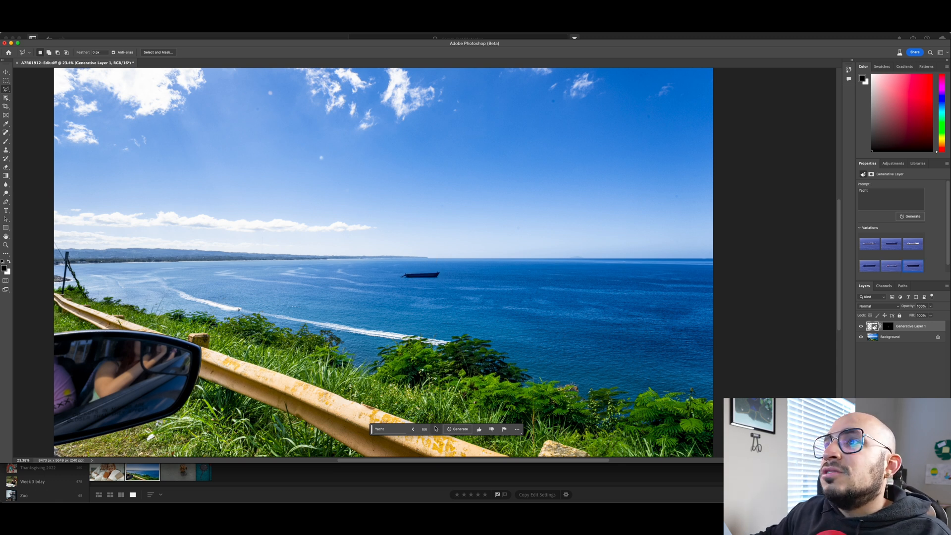
Cycle through the yacht variations to the fifth one and inspect it up close and within the whole coastal scene
click(436, 429)
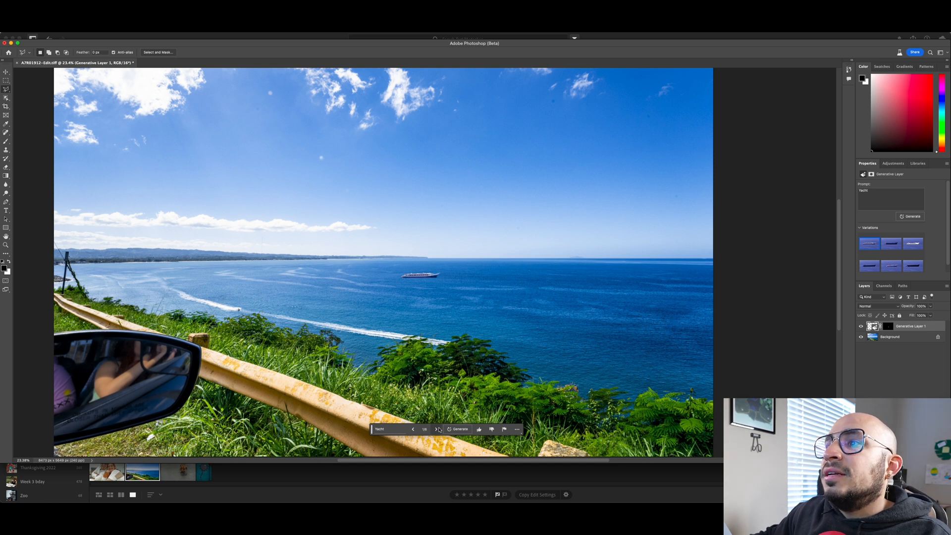
click(436, 430)
click(436, 429)
click(438, 429)
click(437, 429)
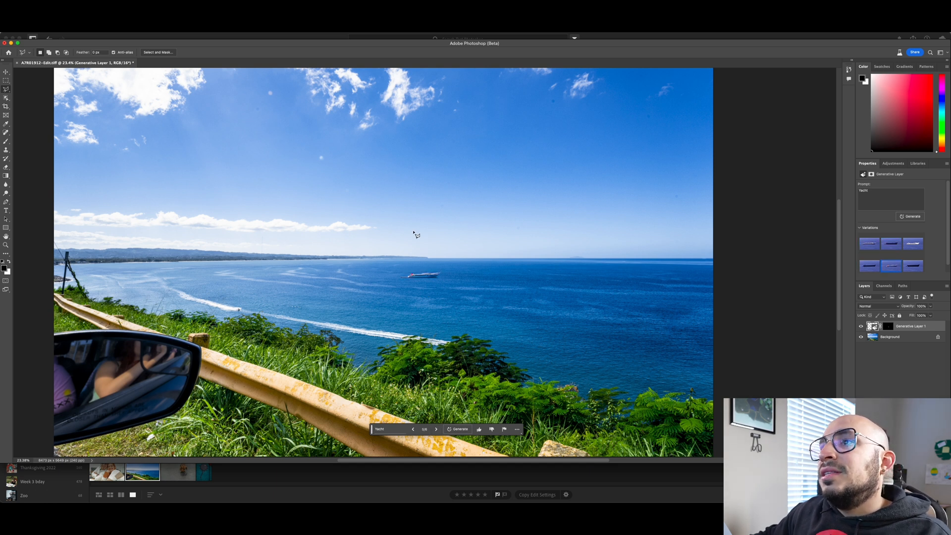
scroll(409, 276, up, 1)
scroll(409, 276, up, 5)
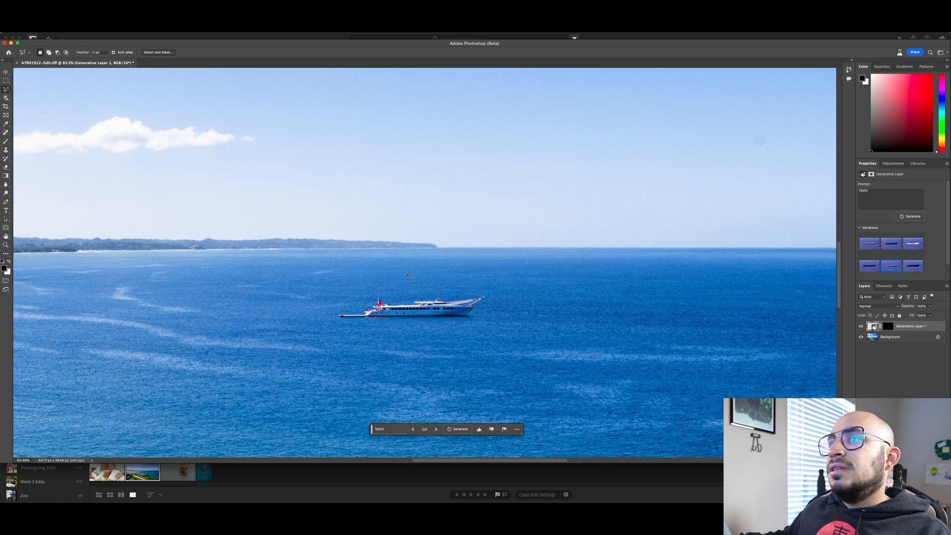
scroll(449, 265, up, 2)
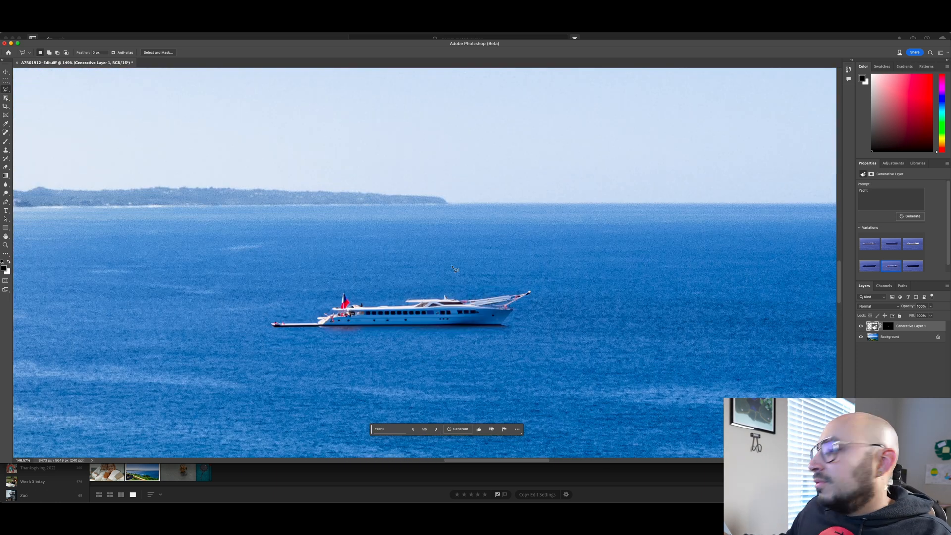
scroll(455, 268, down, 7)
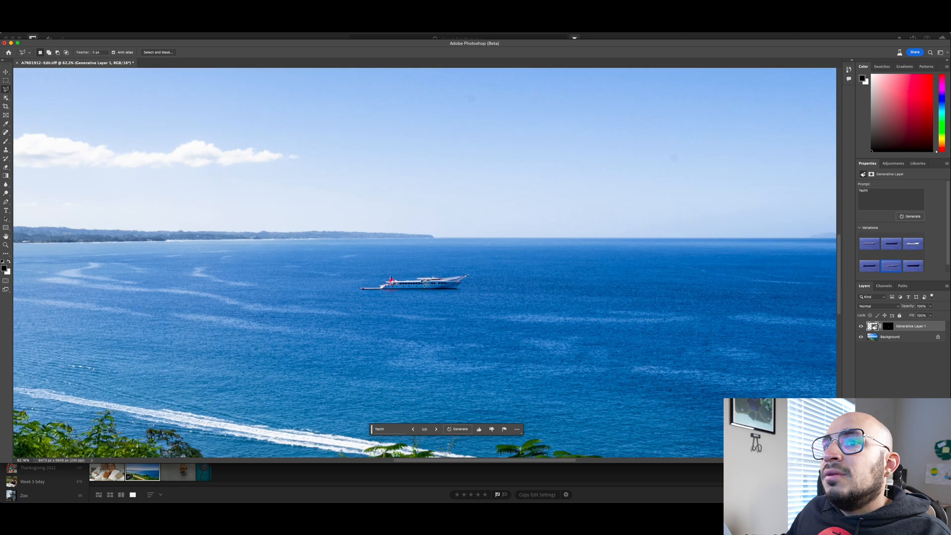
scroll(424, 283, down, 1)
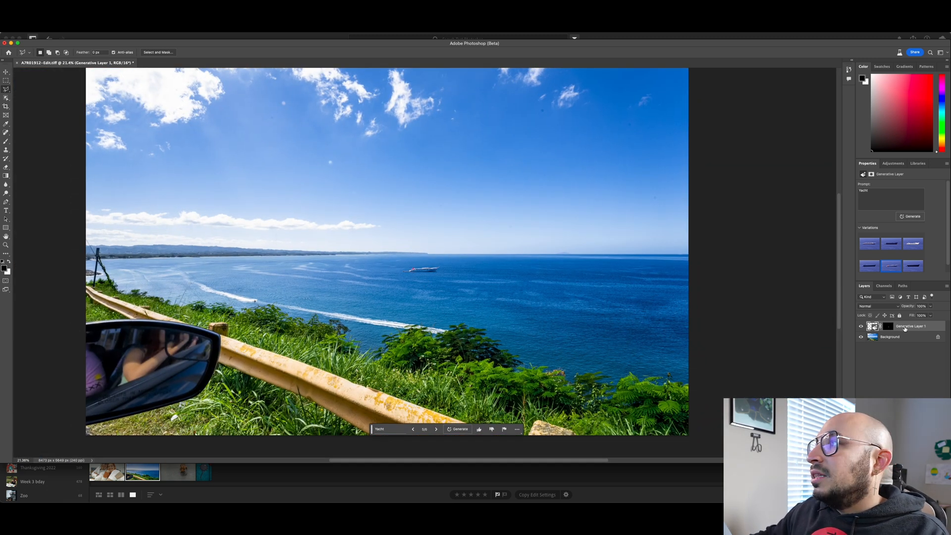
Delete the generative layer holding the yacht variations from the coastal photo
right_click(906, 327)
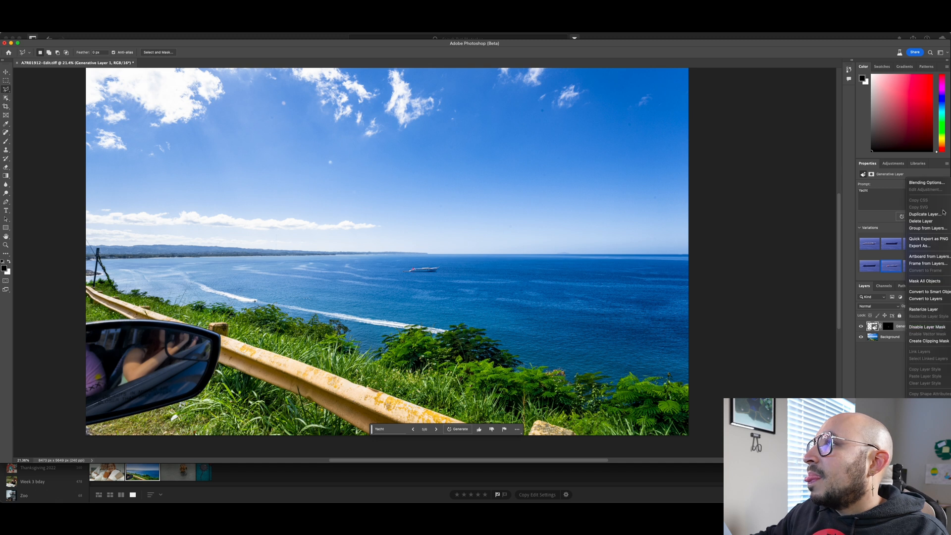
click(936, 223)
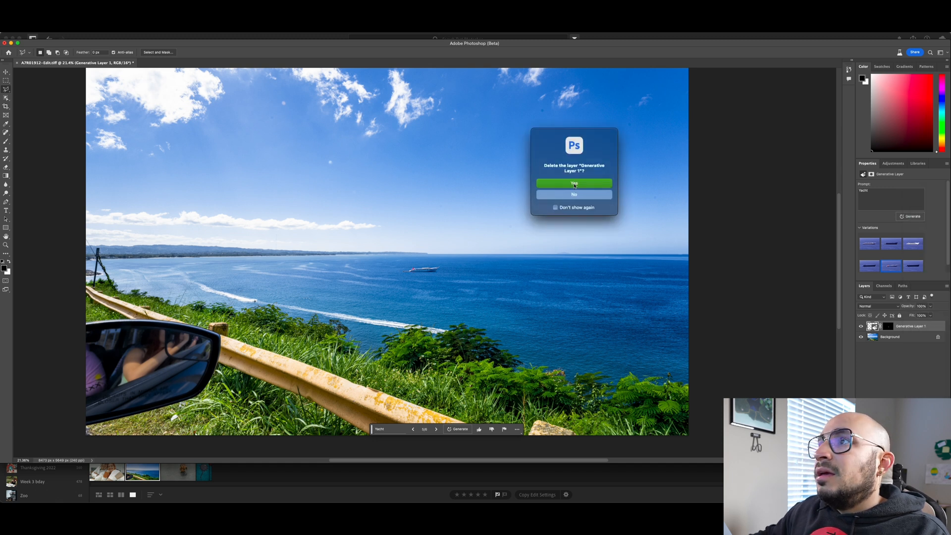
click(574, 183)
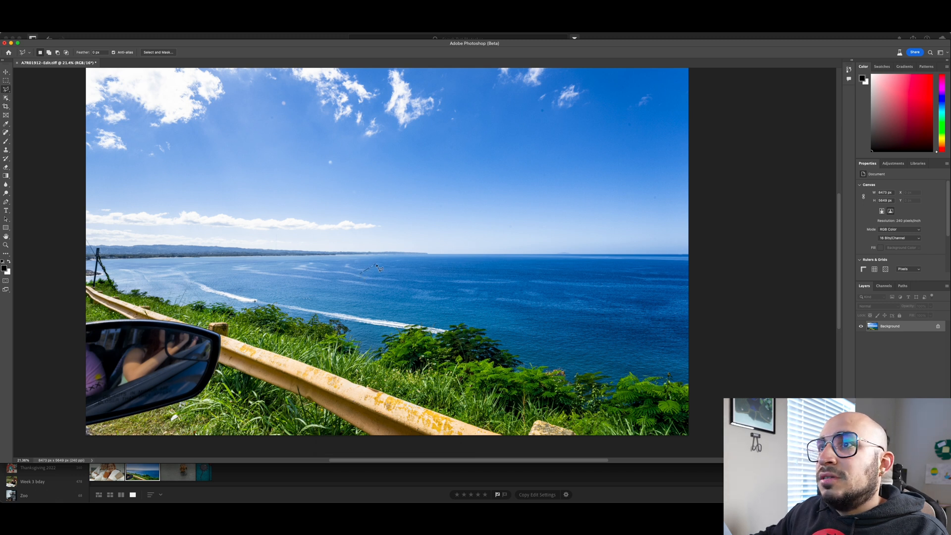
Outline a larger area of open water below the horizon and generate a fill for it with the prompt "yacht"
drag(378, 268, 330, 283)
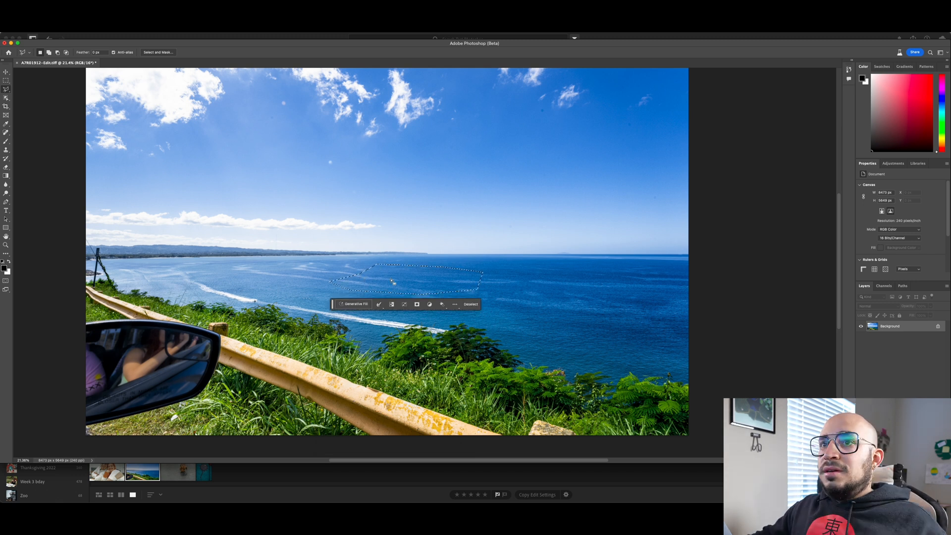
click(354, 304)
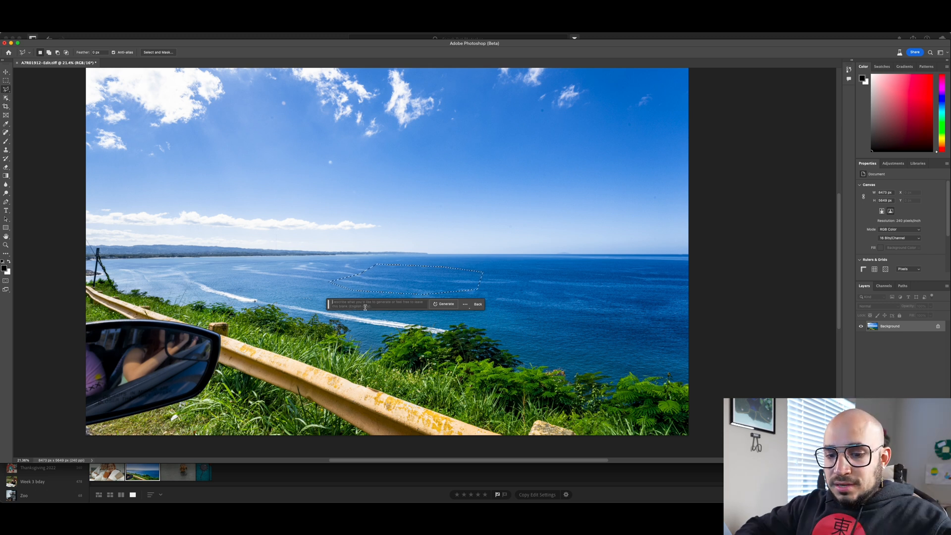
text(yacht)
key(Return)
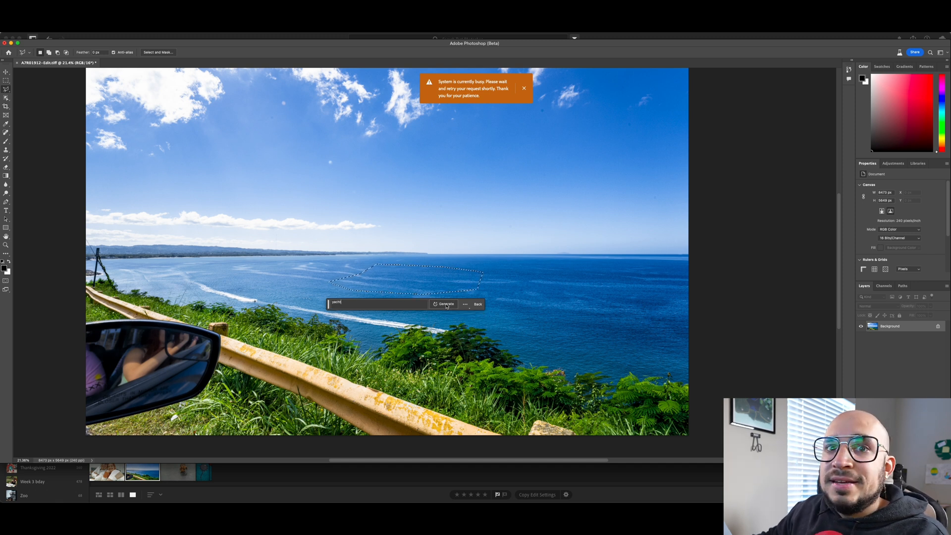
click(447, 304)
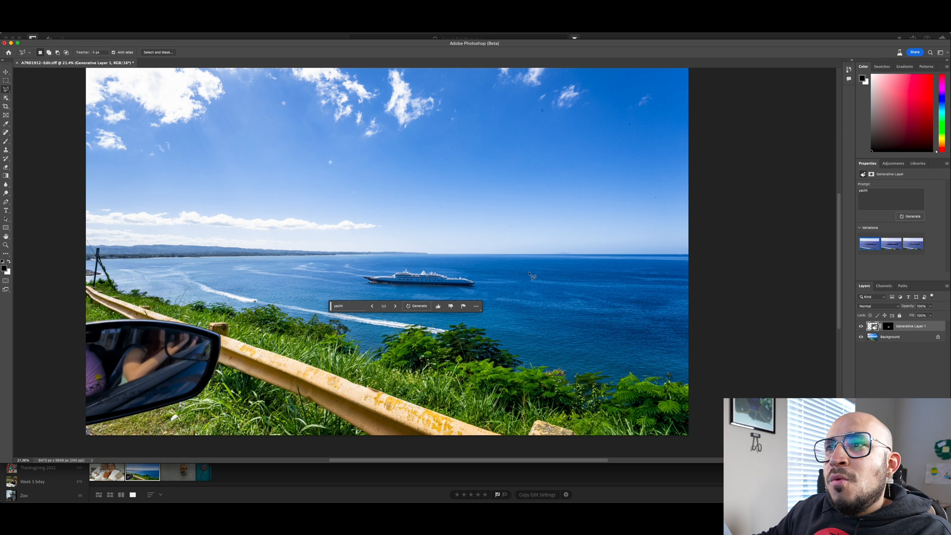
Compare the second and third variations of the larger yacht, examining the third up close and in the whole scene
click(394, 306)
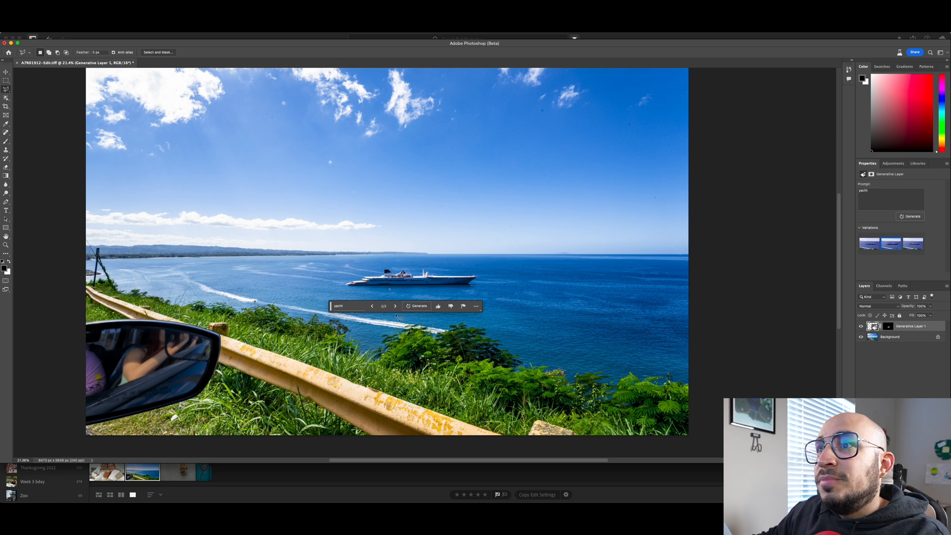
click(395, 306)
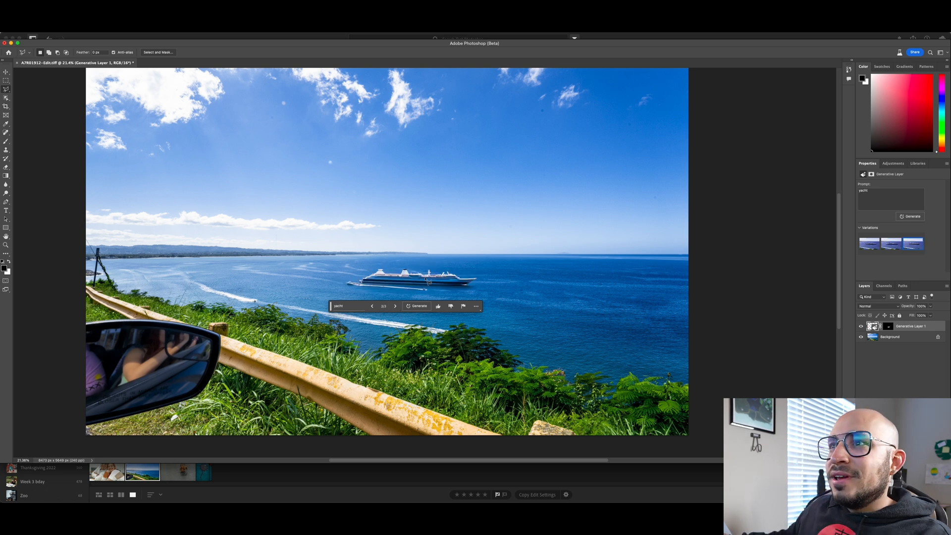
key(r)
click(426, 280)
scroll(426, 280, up, 5)
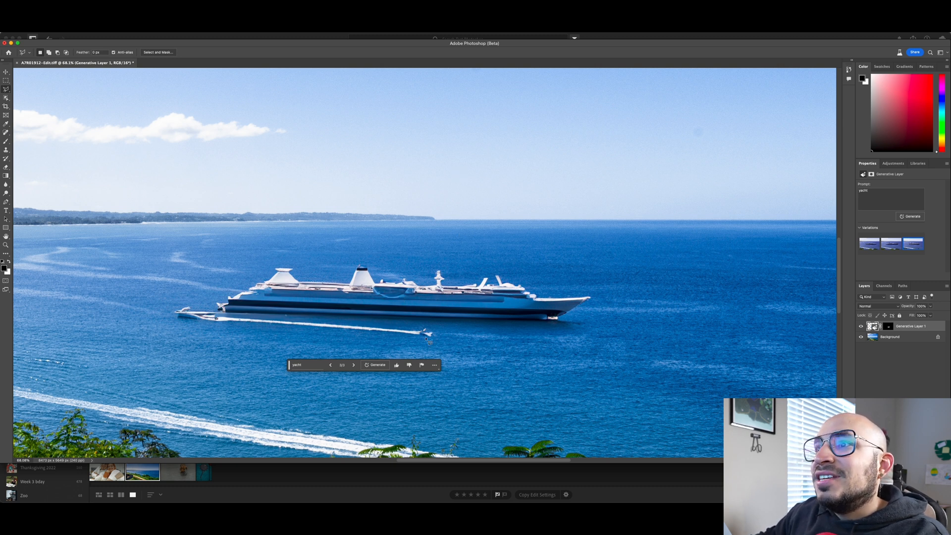
scroll(257, 341, down, 5)
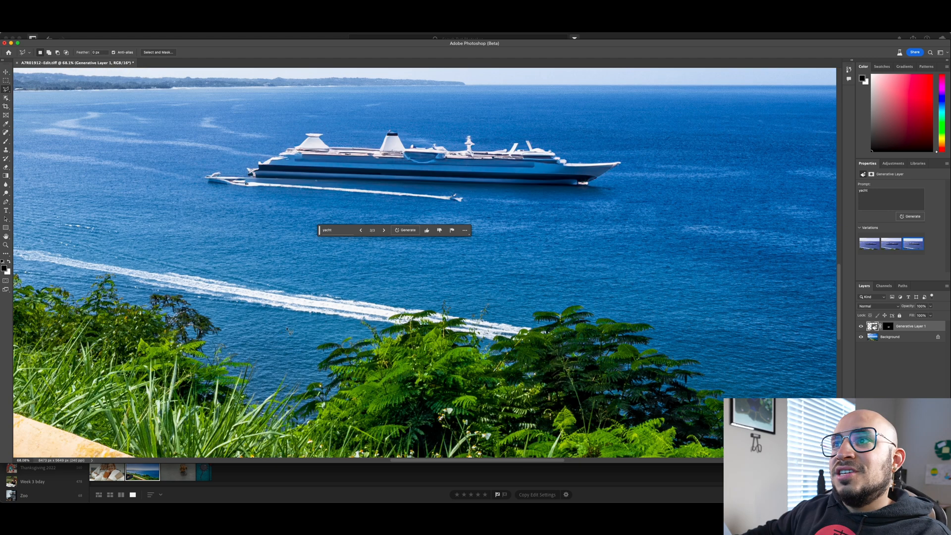
scroll(302, 312, right, 3)
scroll(311, 298, down, 6)
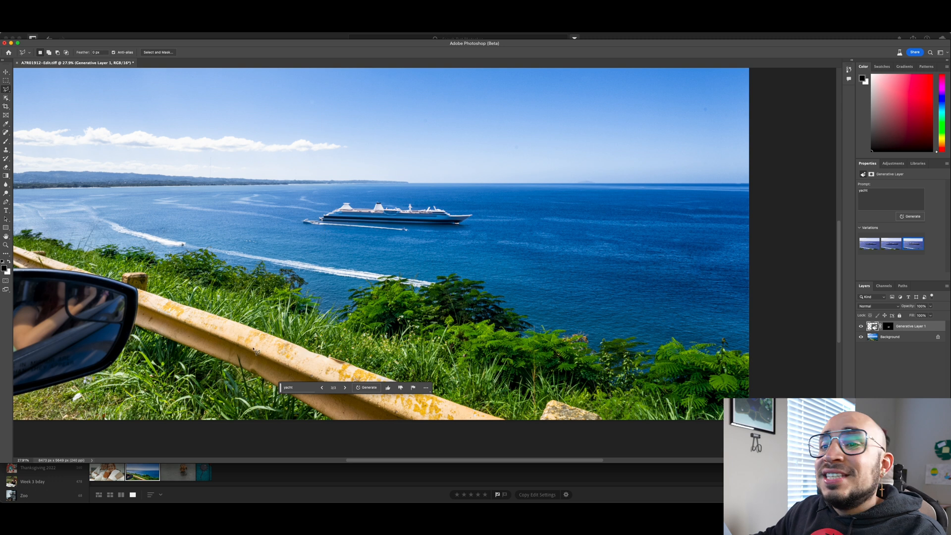
Close the coastal photo without saving, switch to Lightroom and send the brown dachshund photo to Photoshop for editing
click(5, 43)
click(570, 201)
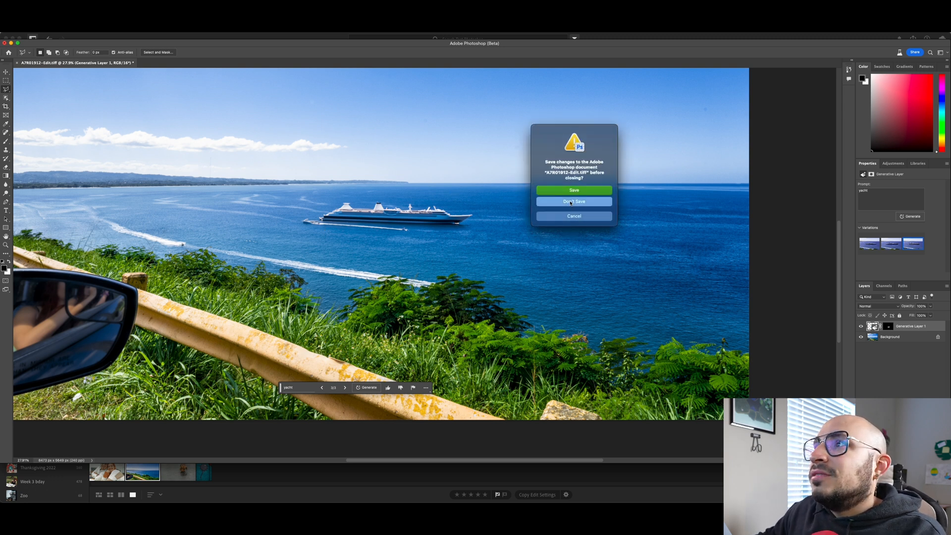
key(Right)
right_click(424, 281)
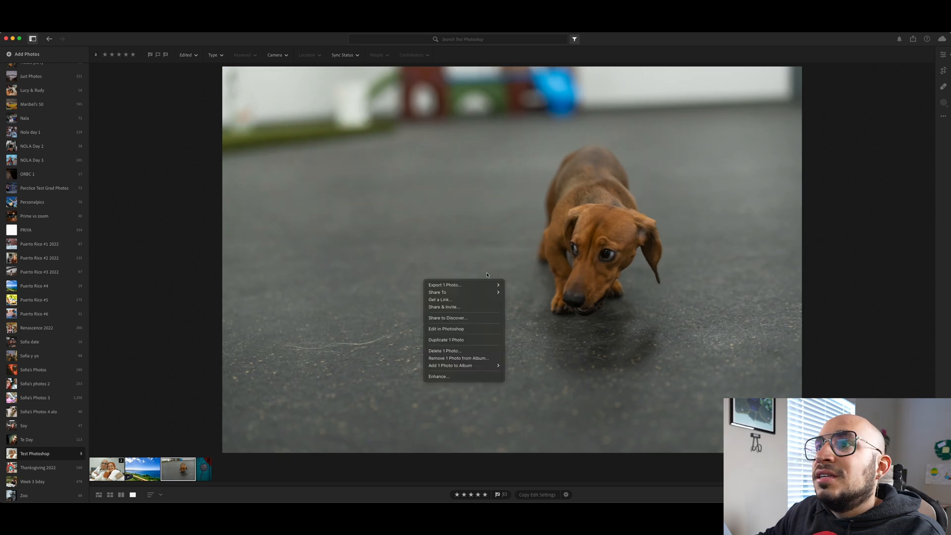
click(461, 329)
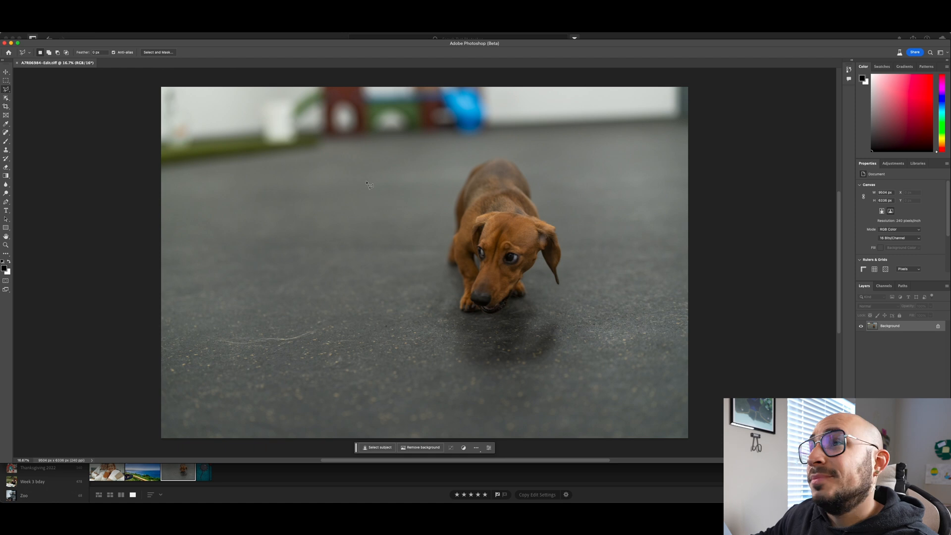
Outline a large polygonal selection on the empty floor beside the dachshund with the Polygonal Lasso
click(244, 187)
click(310, 164)
click(355, 160)
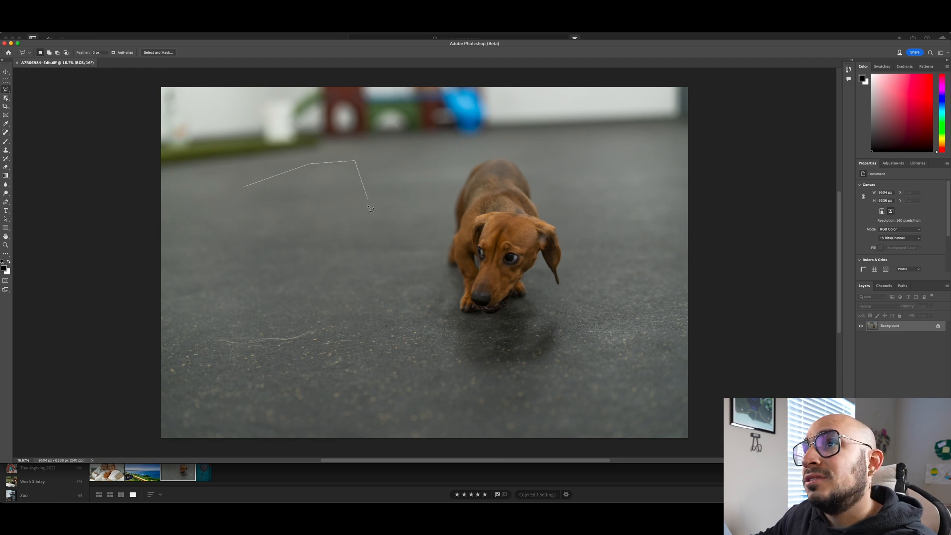
click(367, 204)
click(369, 320)
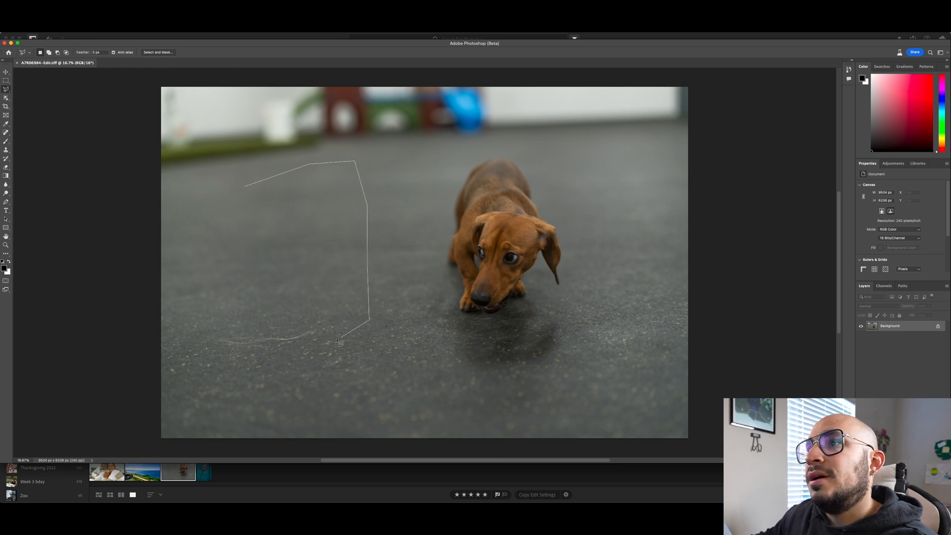
click(335, 339)
click(271, 337)
click(220, 341)
click(187, 307)
click(203, 246)
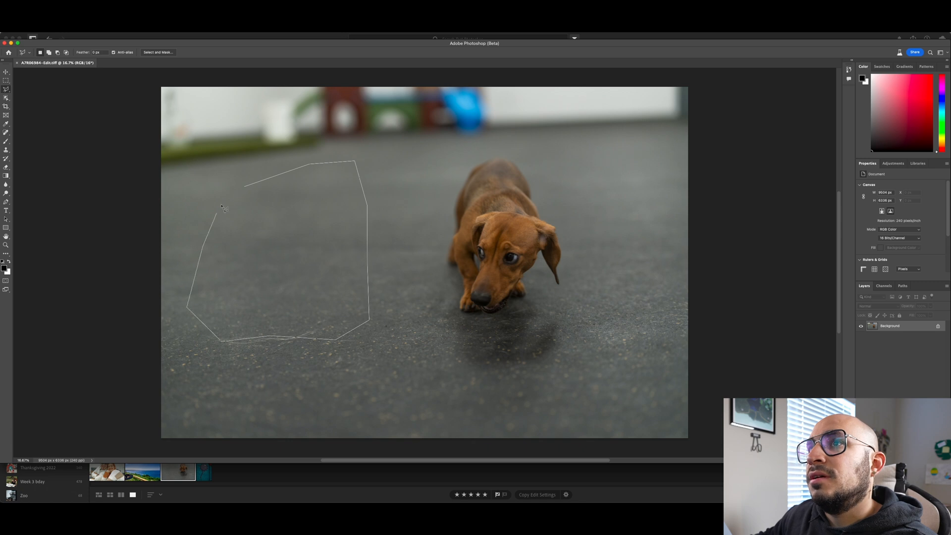
click(236, 175)
click(245, 186)
Generate a fill for the selected floor area with the prompt "Cat"
click(229, 351)
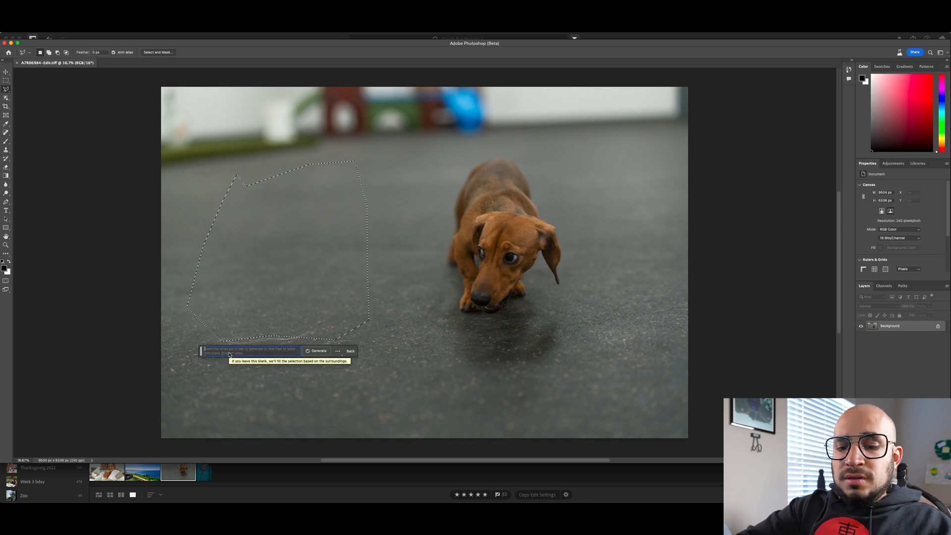
text(Cat)
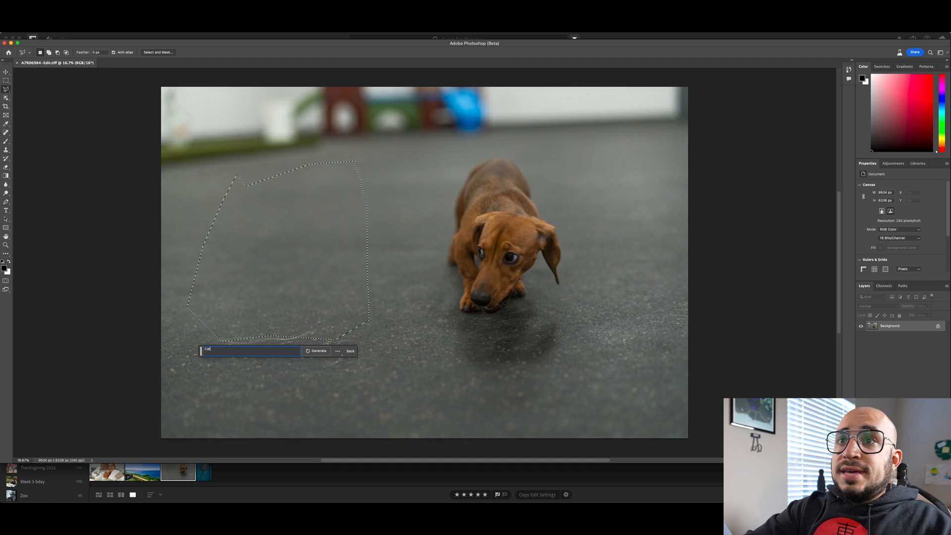
key(Return)
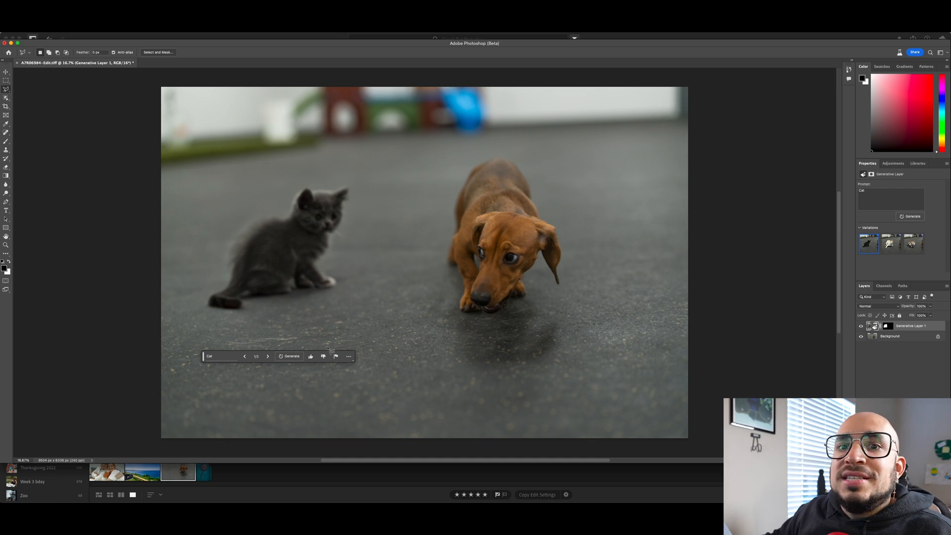
View the second and third cat variations and generate another set for the same prompt
click(269, 356)
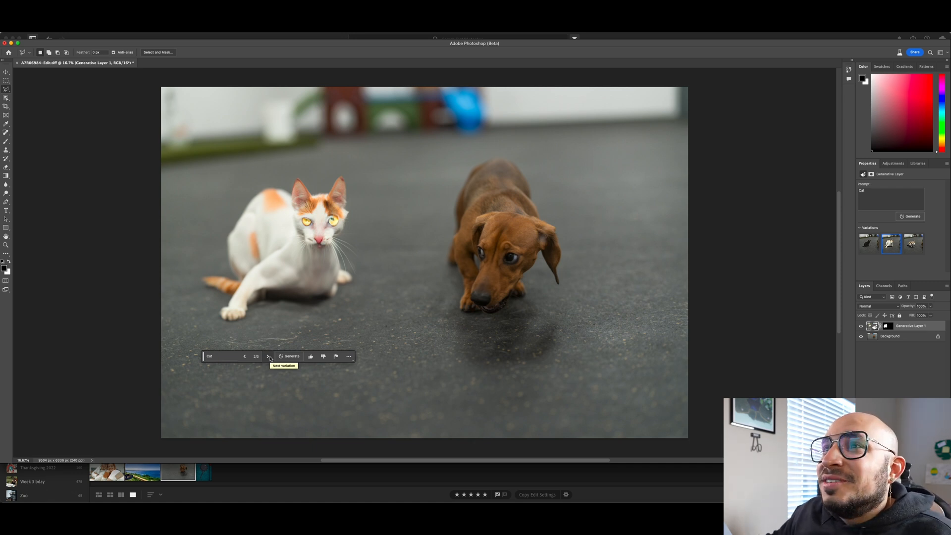
click(268, 356)
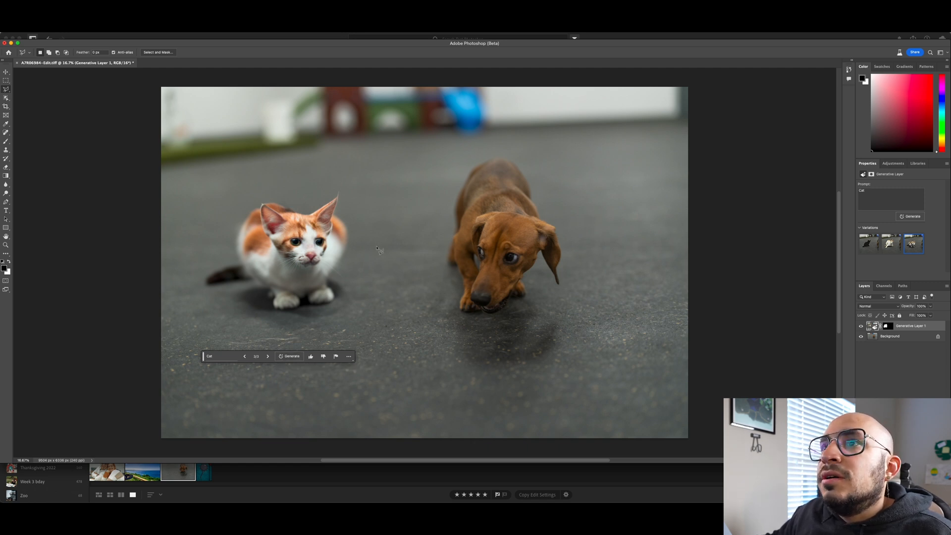
click(288, 357)
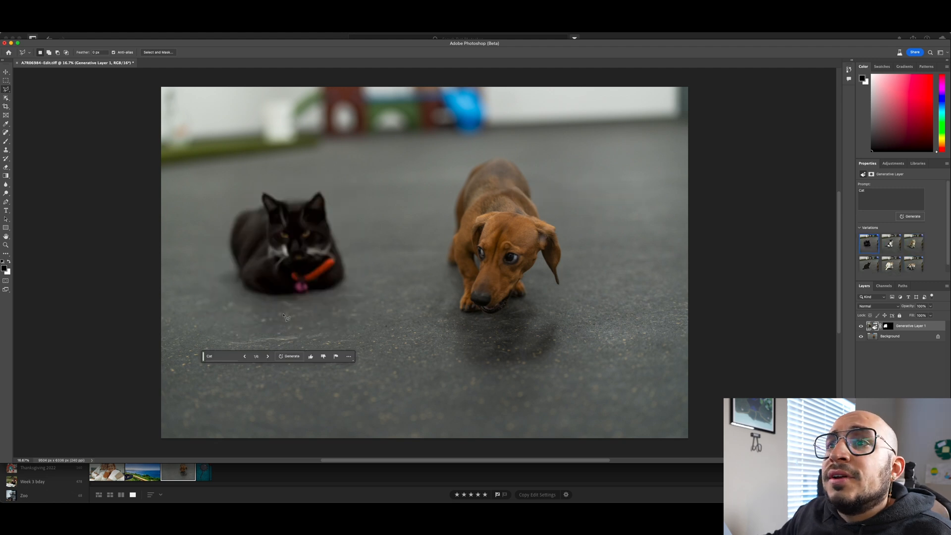
Browse the new cat variations, generate a further set and switch to the seventh variation with the grey kitten
click(267, 356)
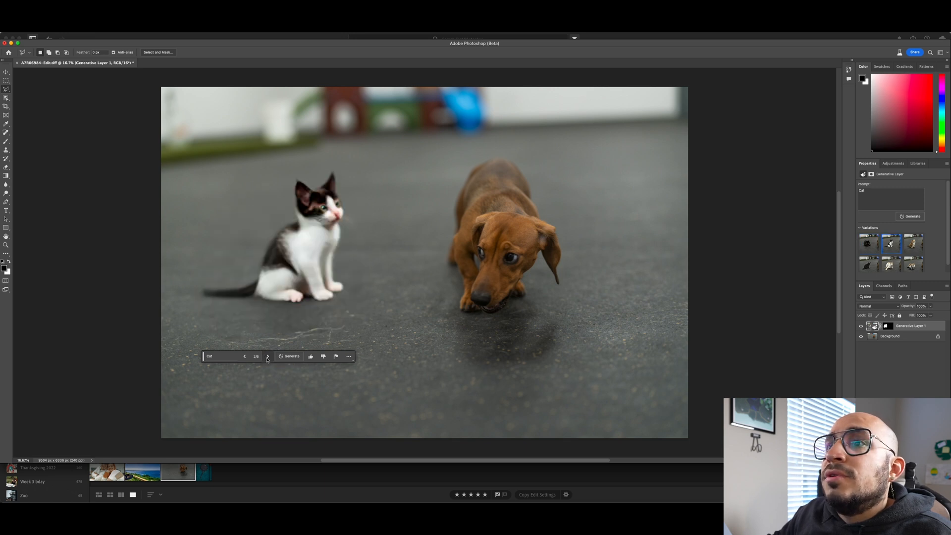
click(266, 357)
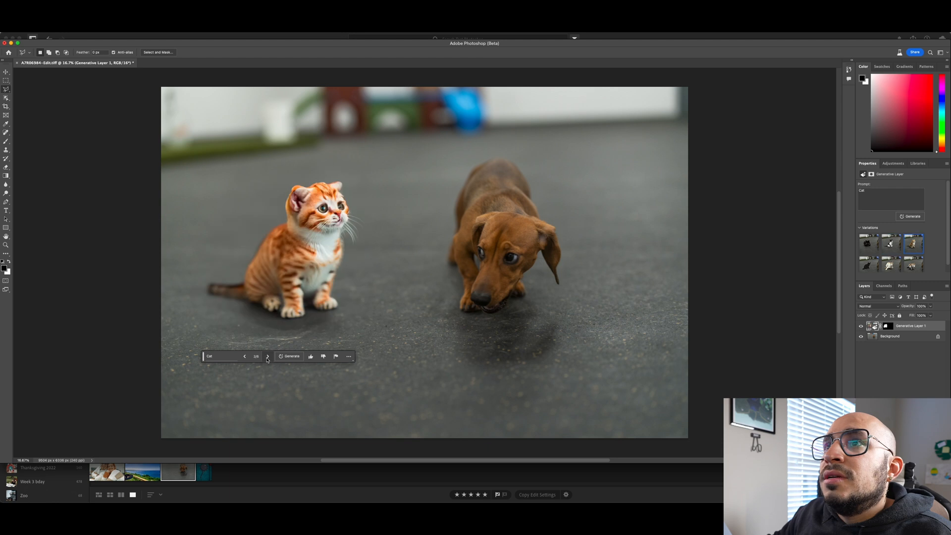
click(267, 357)
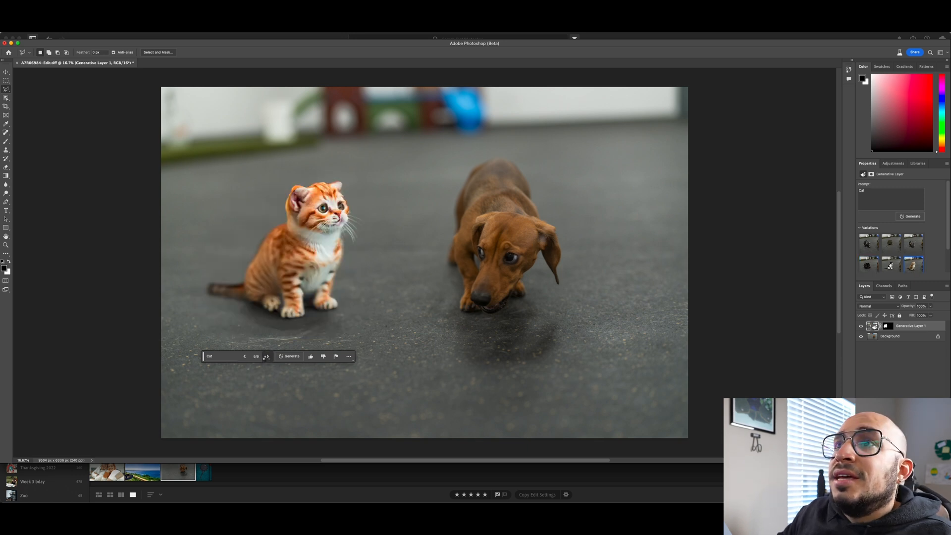
click(267, 358)
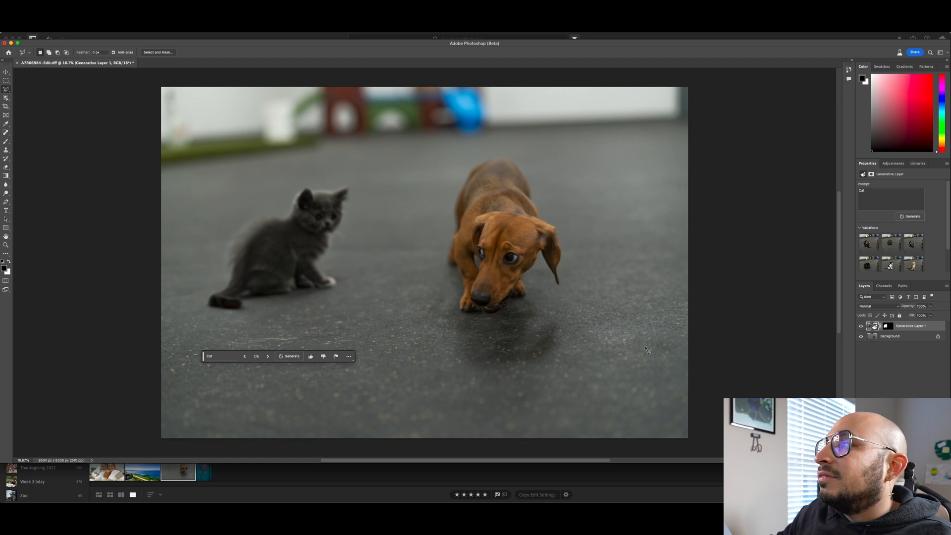
Delete the generative layer holding the grey kitten from the dachshund photo
right_click(899, 327)
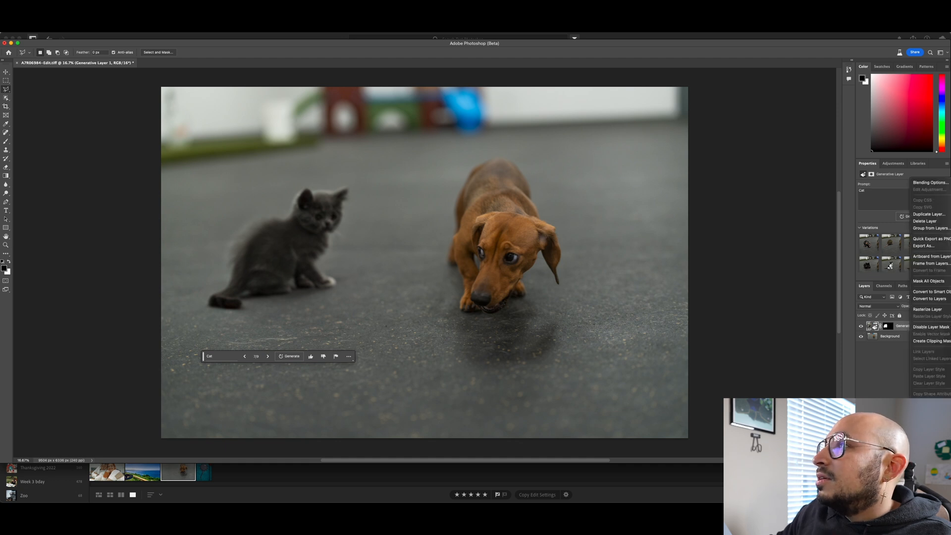
click(923, 221)
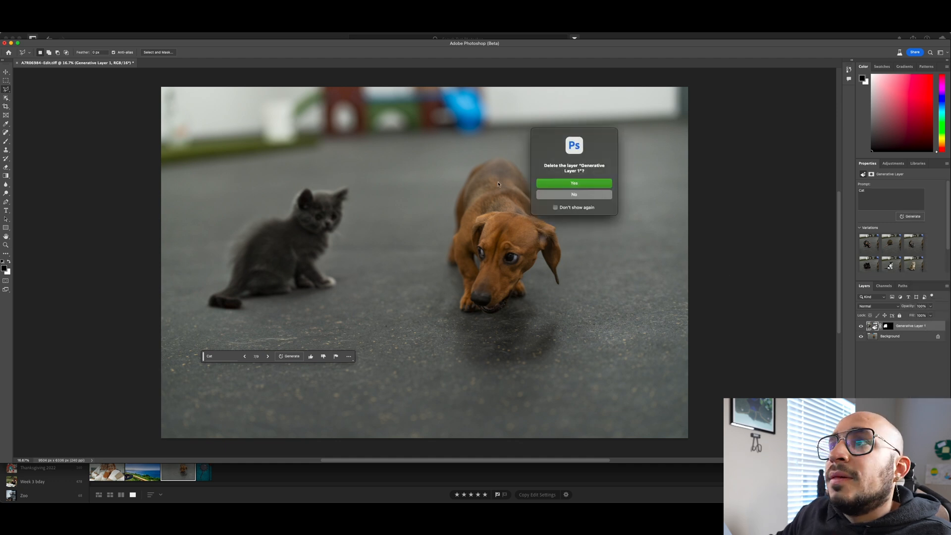
click(559, 182)
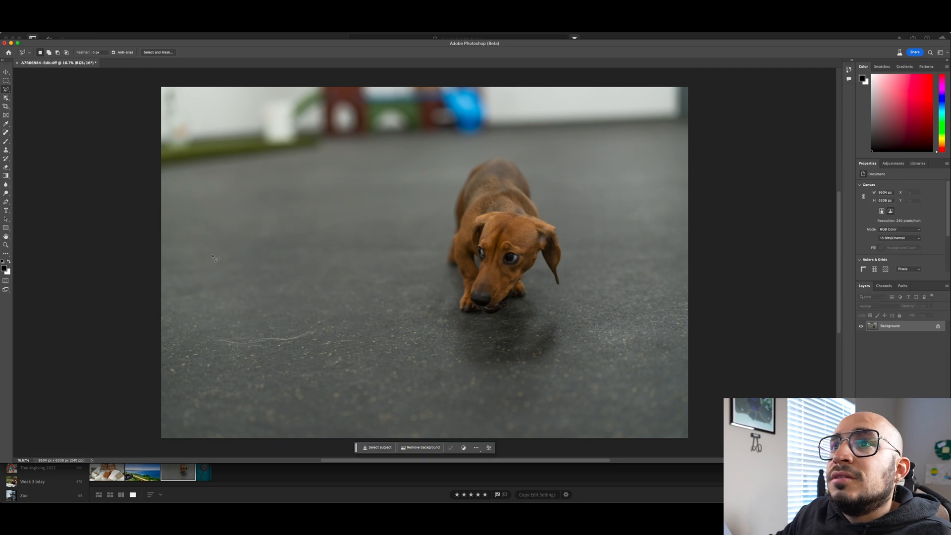
Draw a new, larger Polygonal Lasso selection around the empty floor area beside the dachshund
click(199, 375)
click(353, 363)
click(425, 376)
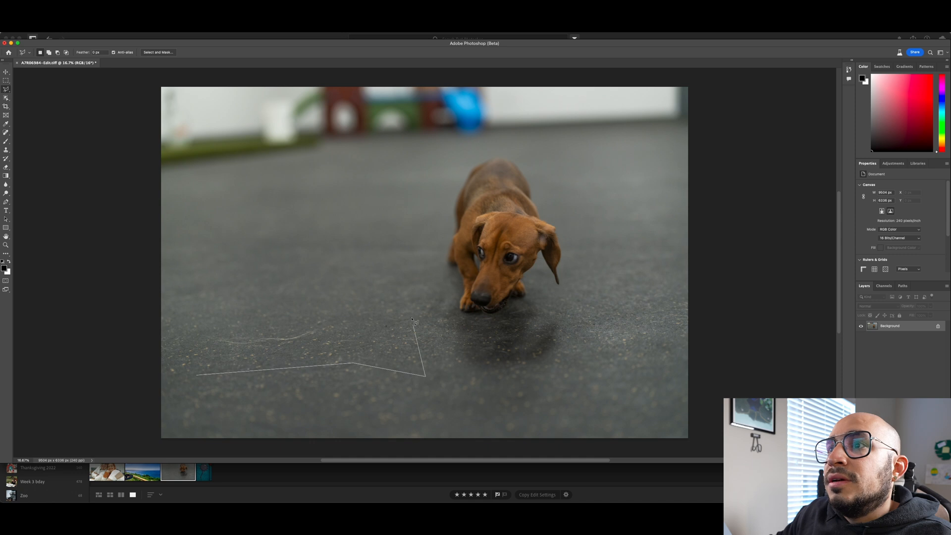
click(411, 312)
click(414, 253)
click(412, 184)
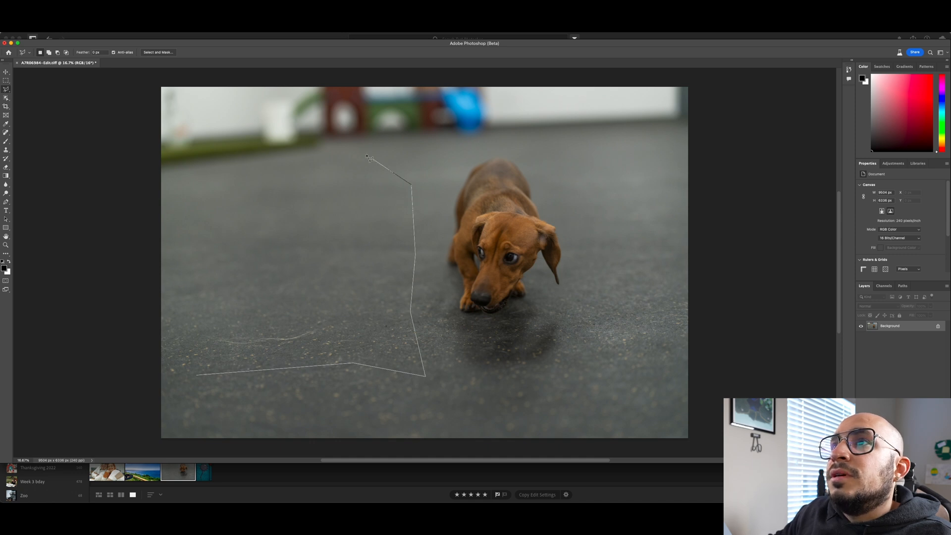
click(364, 152)
click(221, 168)
click(181, 228)
click(179, 341)
click(198, 375)
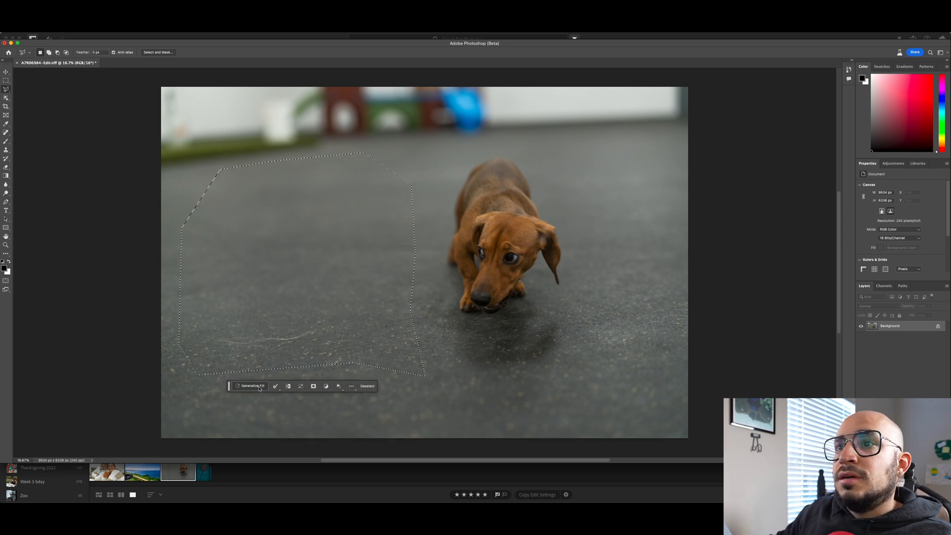
Generate a fill for the floor selection with the prompt "Cat" and compare the resulting variations
click(251, 385)
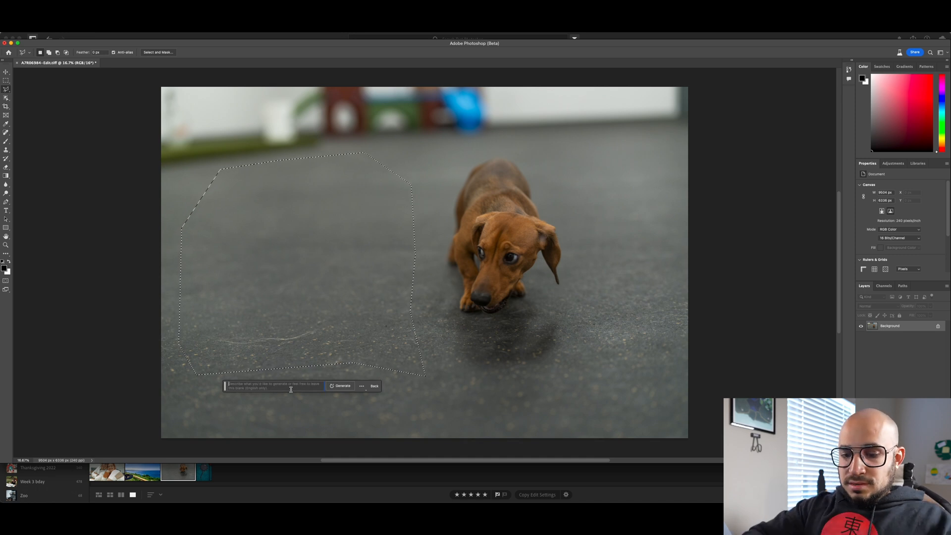
text(Cat)
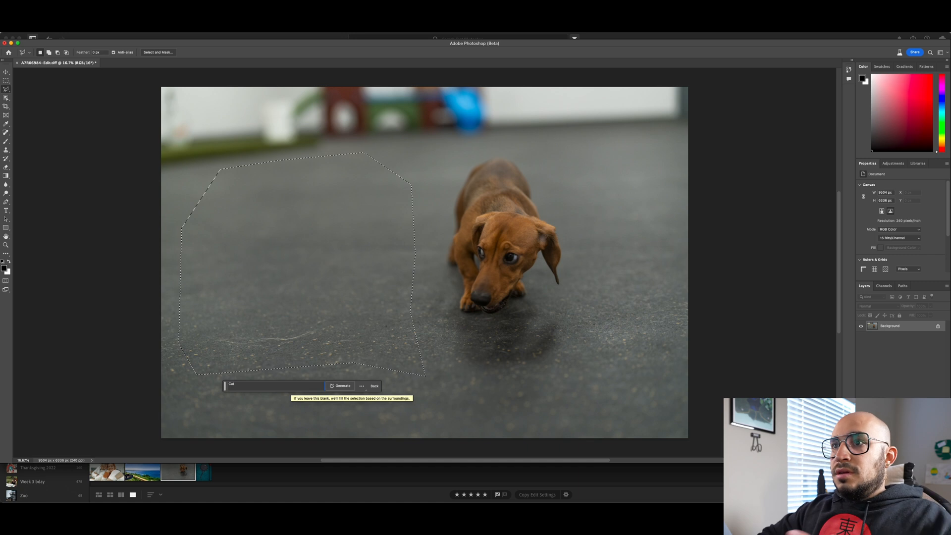
key(Return)
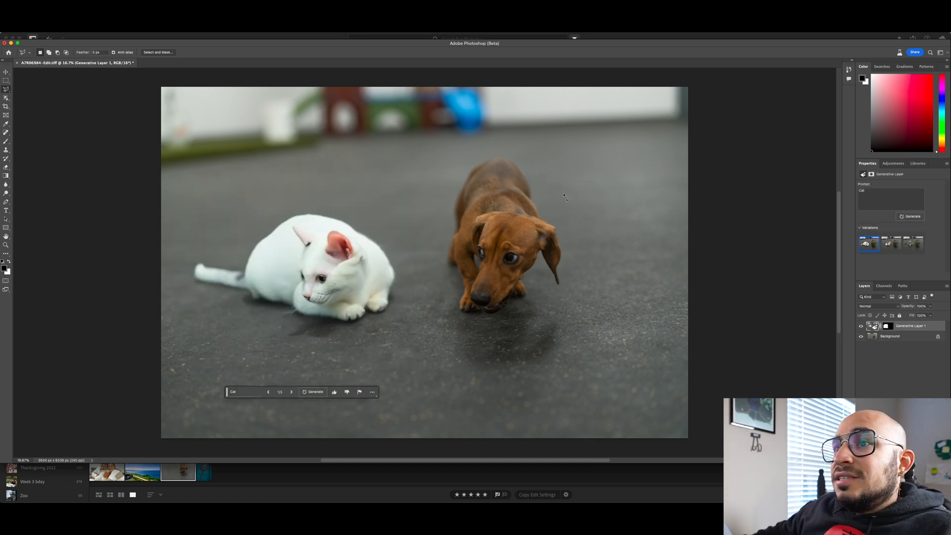
click(292, 393)
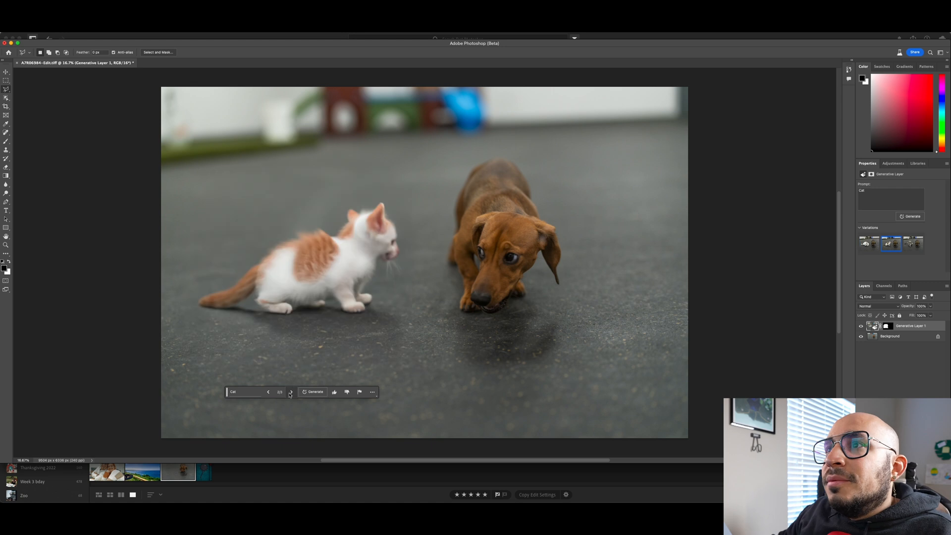
click(269, 392)
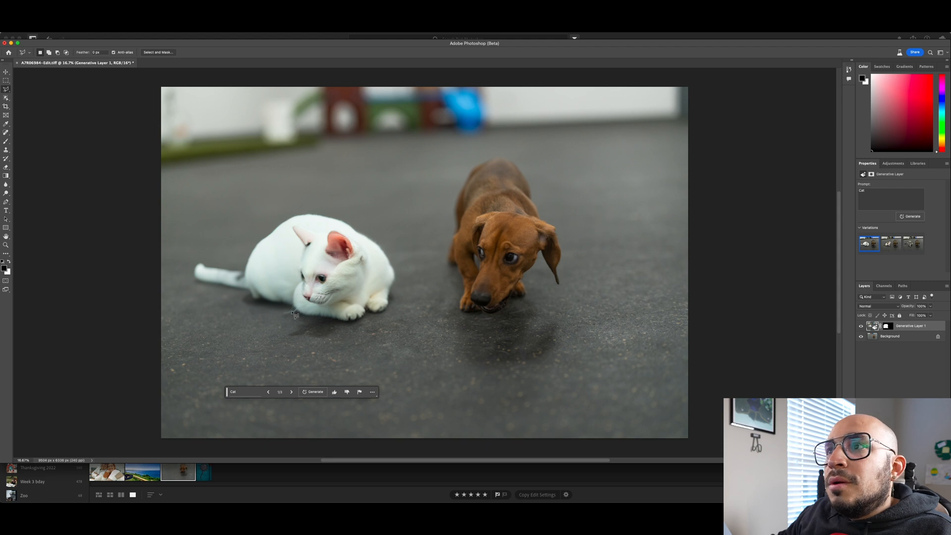
click(291, 392)
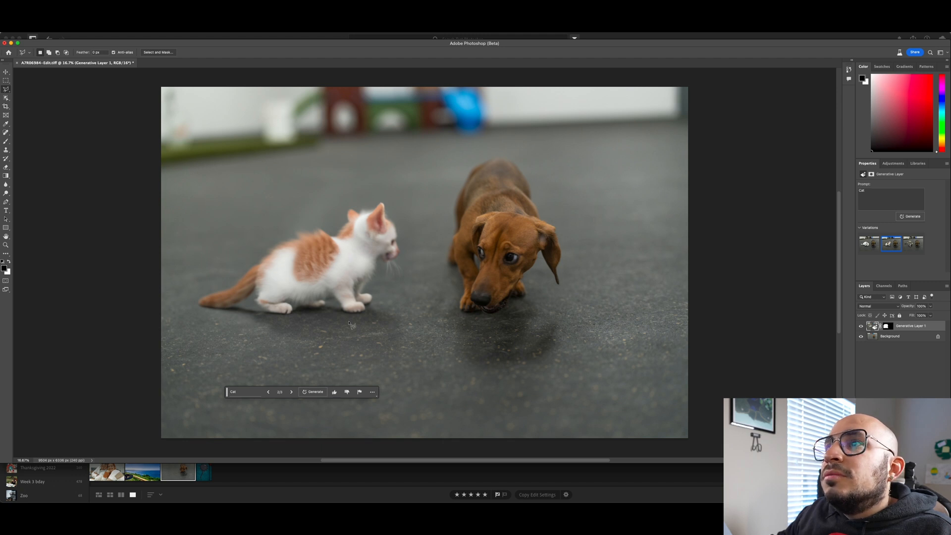
click(291, 392)
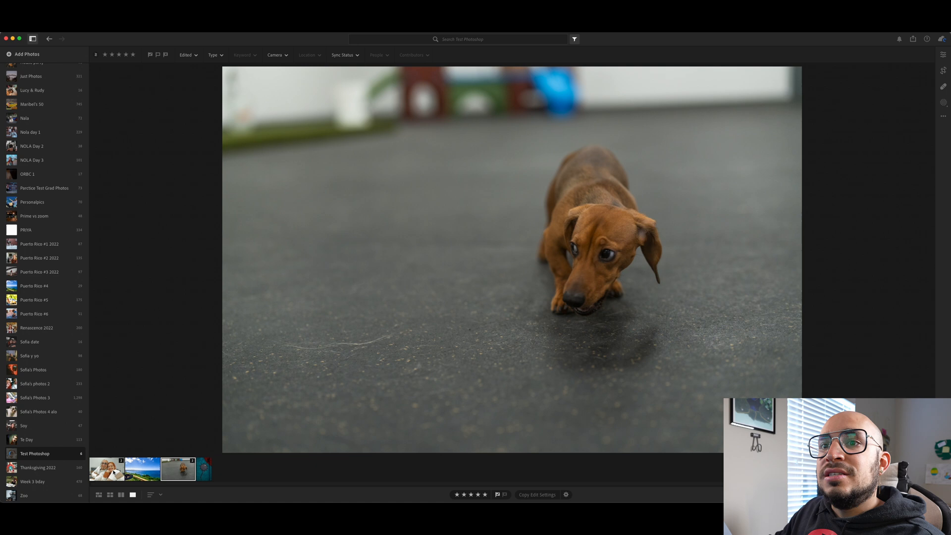
Open the couple portrait from Lightroom in Photoshop and outline the man's bald head above his glasses with the Polygonal Lasso
click(113, 472)
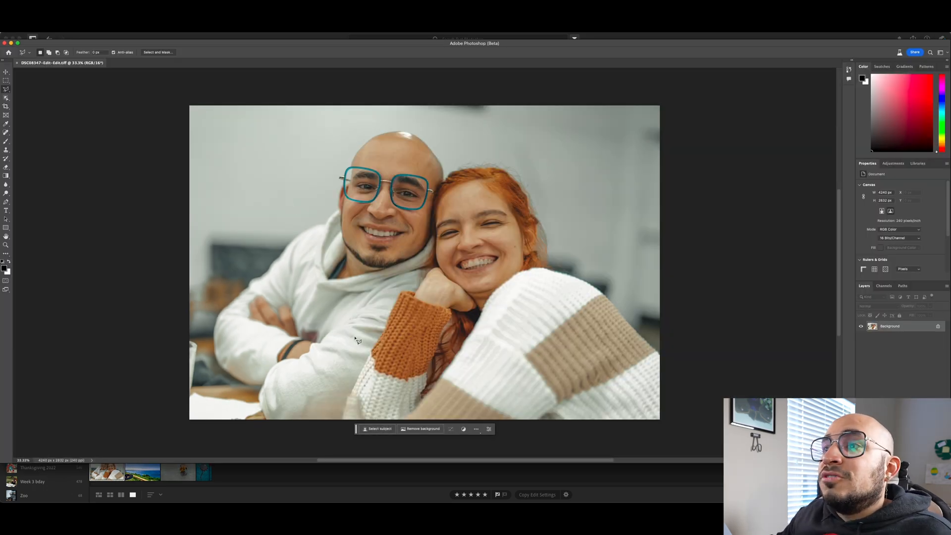
click(346, 166)
click(370, 166)
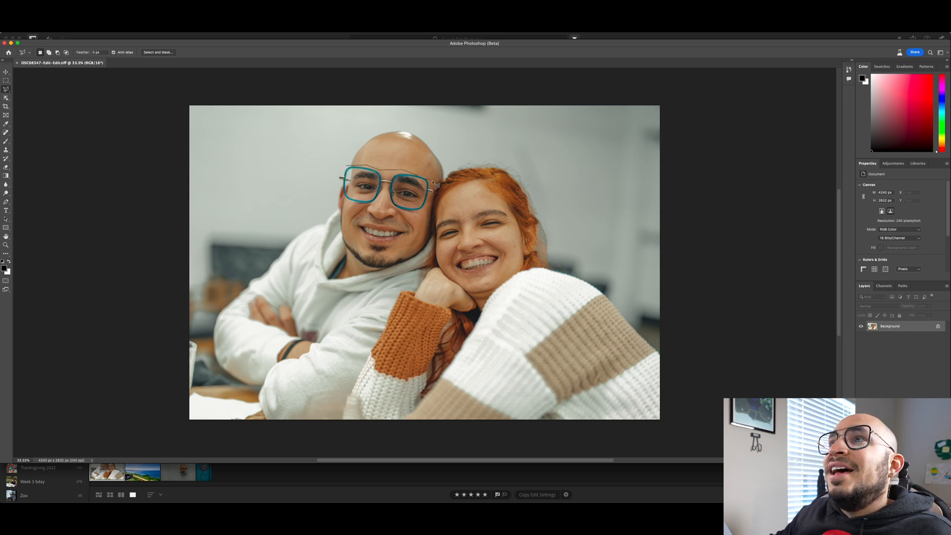
click(442, 183)
click(429, 135)
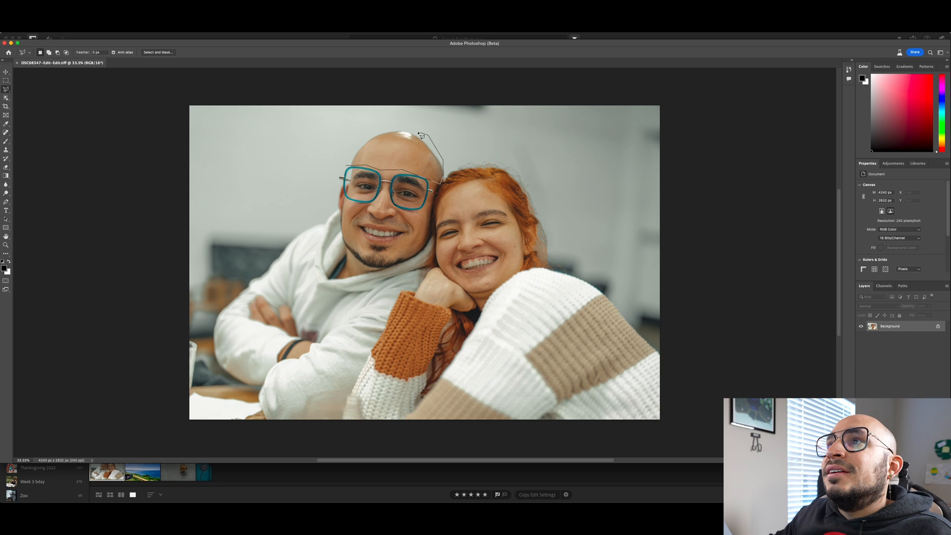
click(410, 129)
click(384, 125)
click(356, 142)
click(349, 153)
click(346, 165)
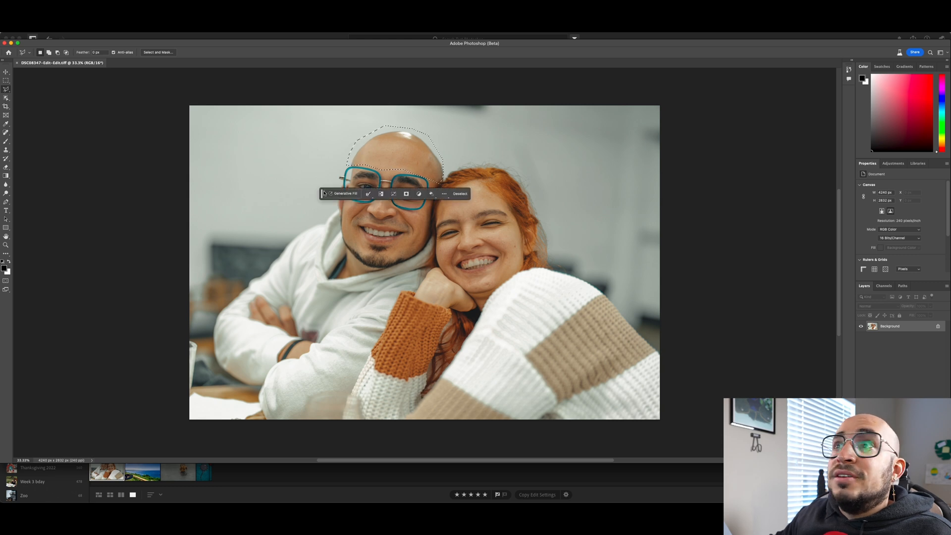
Generate a fill for the head selection with the prompt "Hair" and view the second and third variations
drag(321, 193, 312, 257)
click(332, 254)
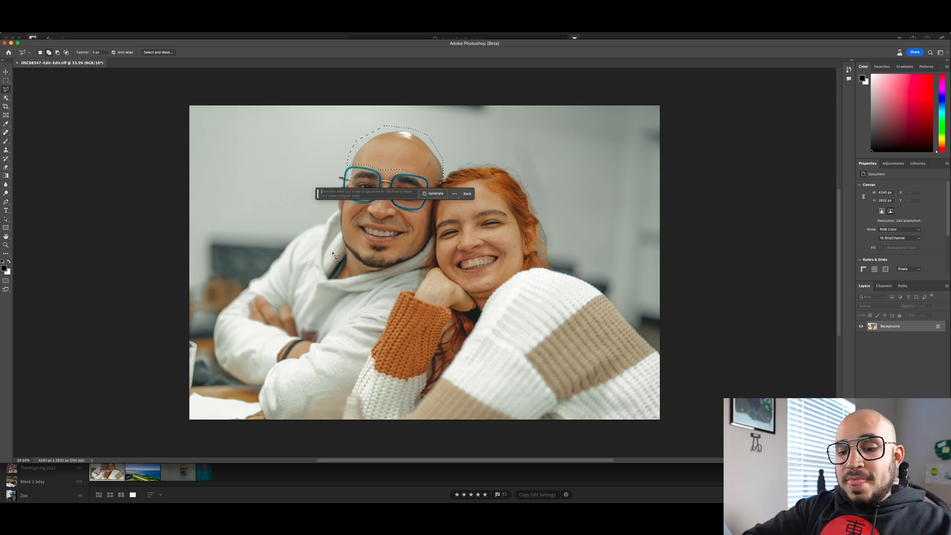
click(433, 193)
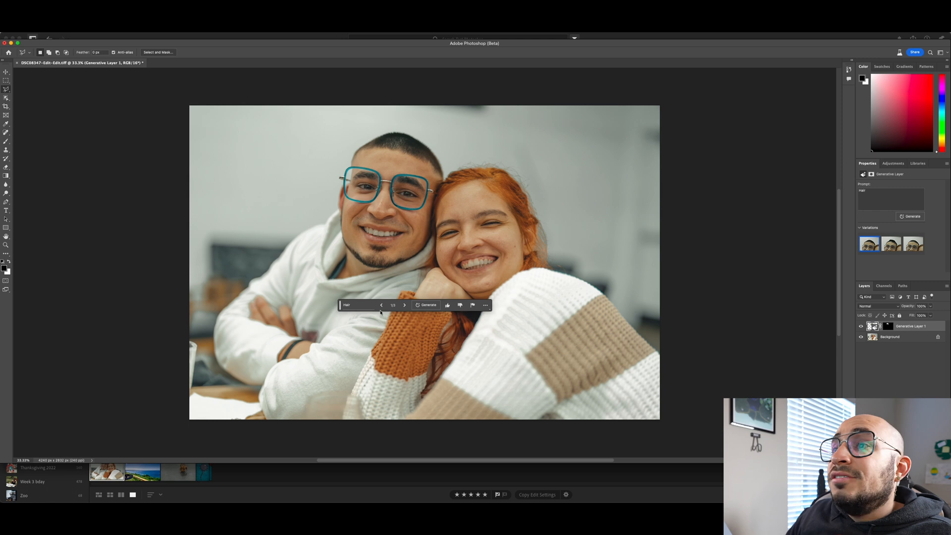
click(405, 306)
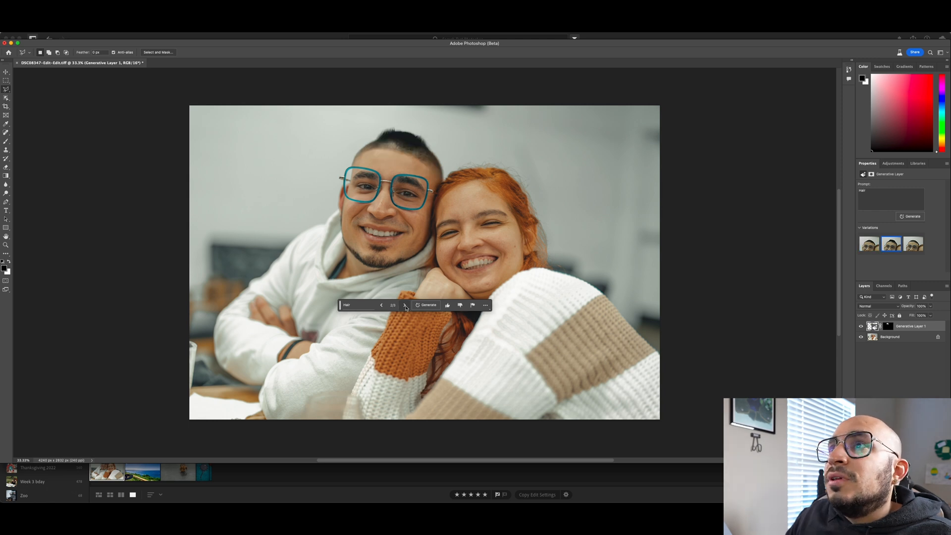
click(405, 305)
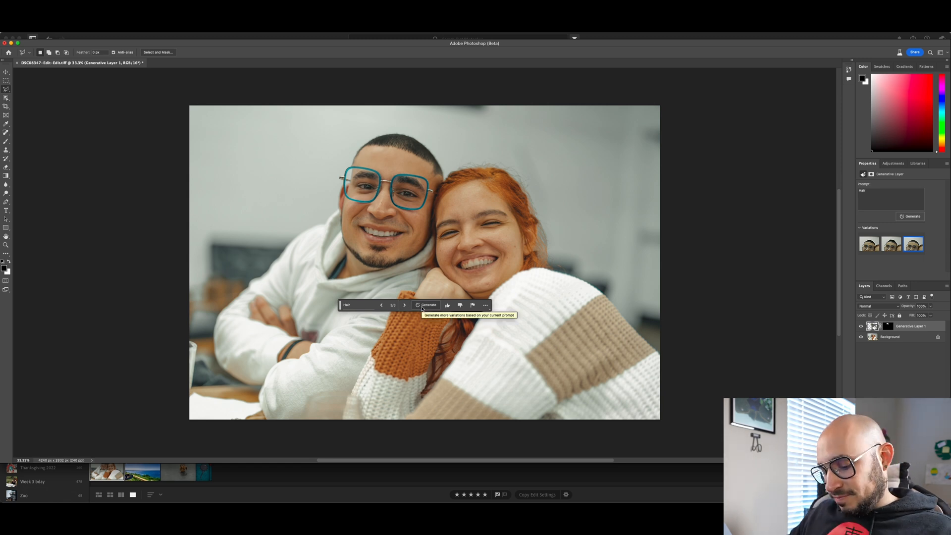
Generate another set of variations for the "Hair" prompt, browse them and return to the first one
click(425, 305)
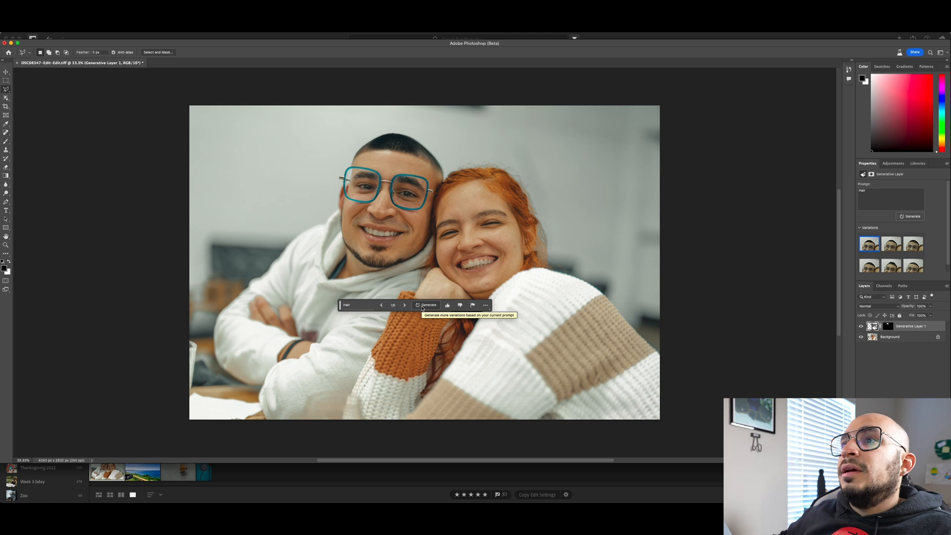
click(405, 306)
click(405, 306)
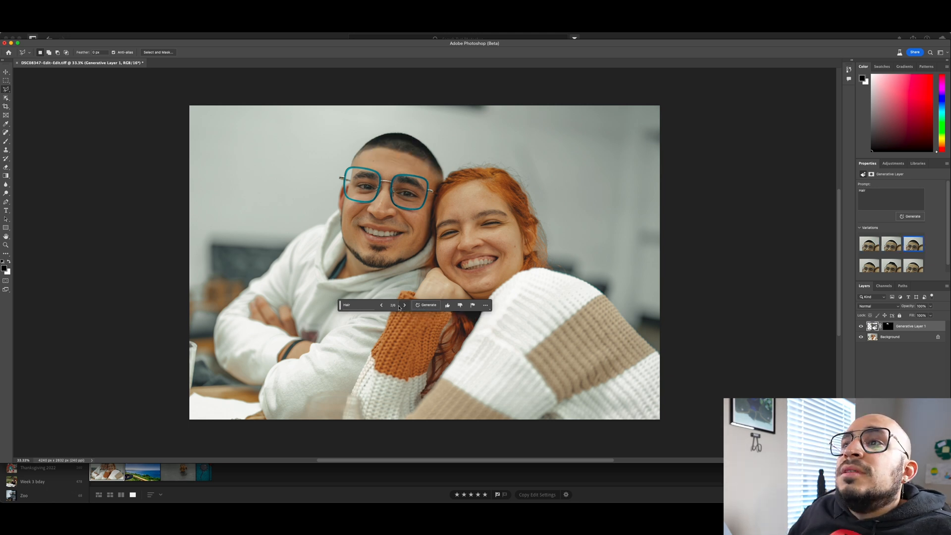
click(382, 307)
click(383, 307)
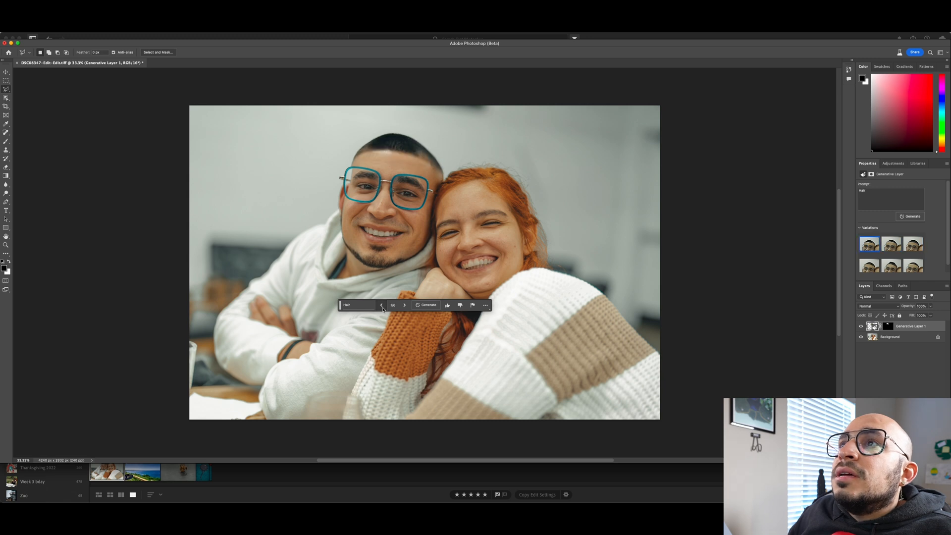
Regenerate the man's hair with the prompt "beautiful hair" and browse to the third variation
click(365, 307)
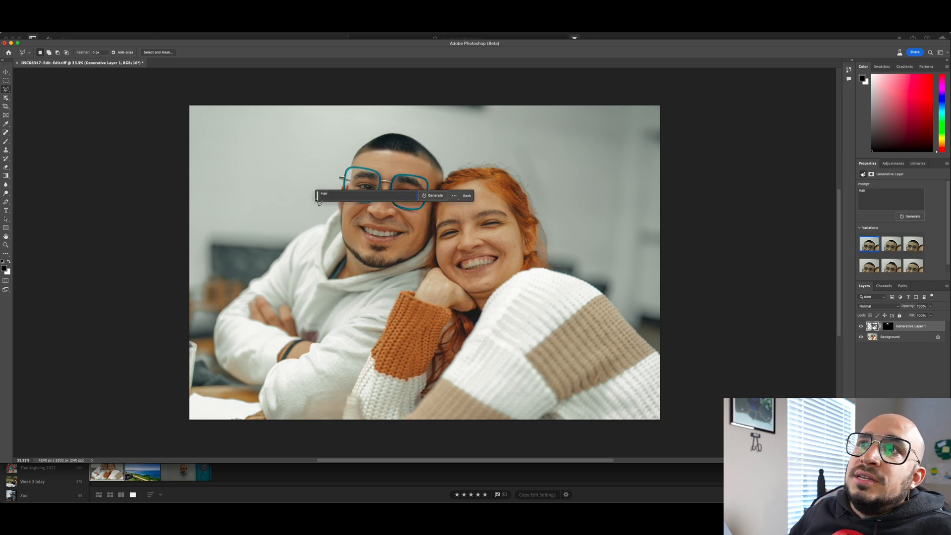
drag(317, 197, 318, 353)
key(Return)
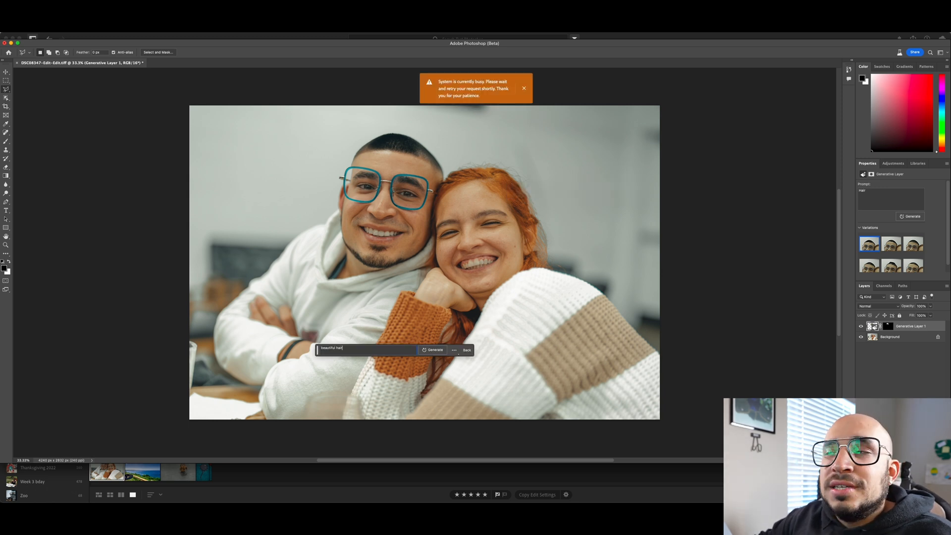
click(434, 351)
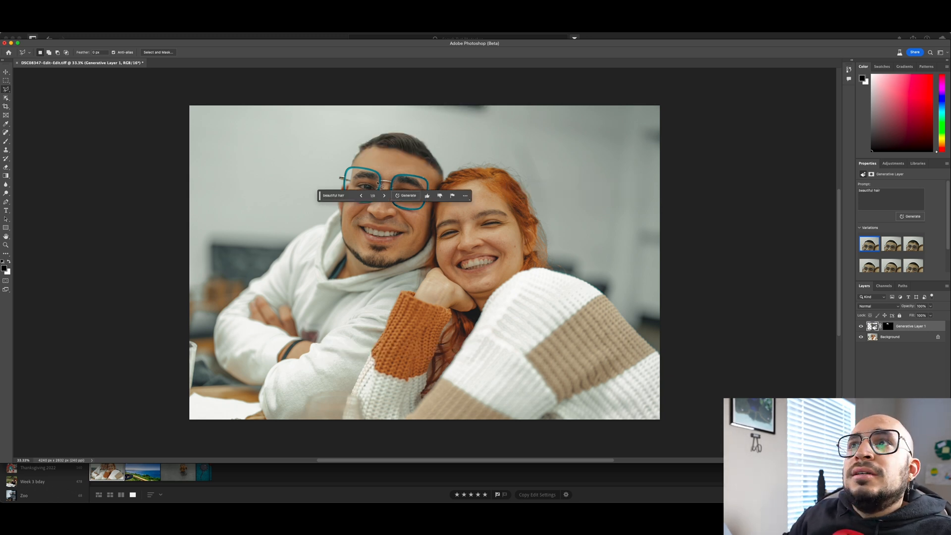
drag(319, 198, 322, 267)
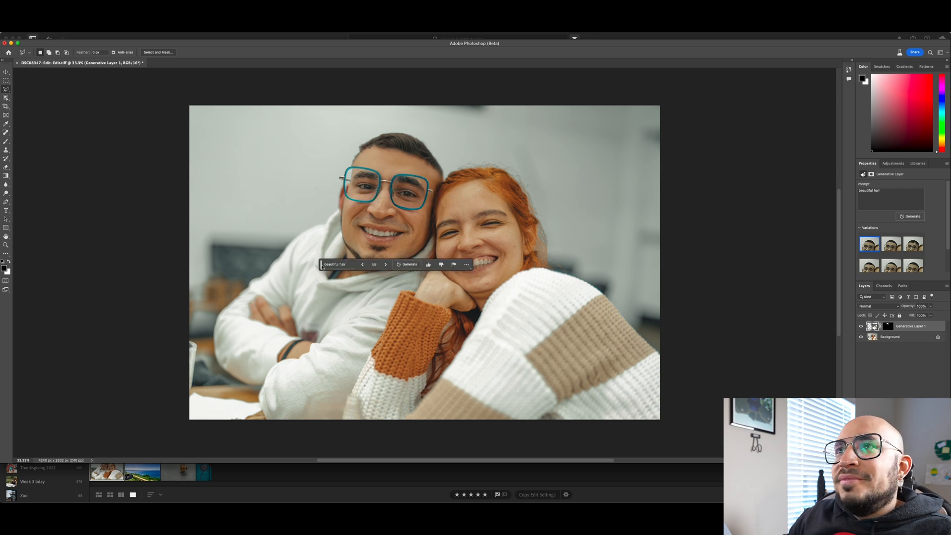
click(386, 264)
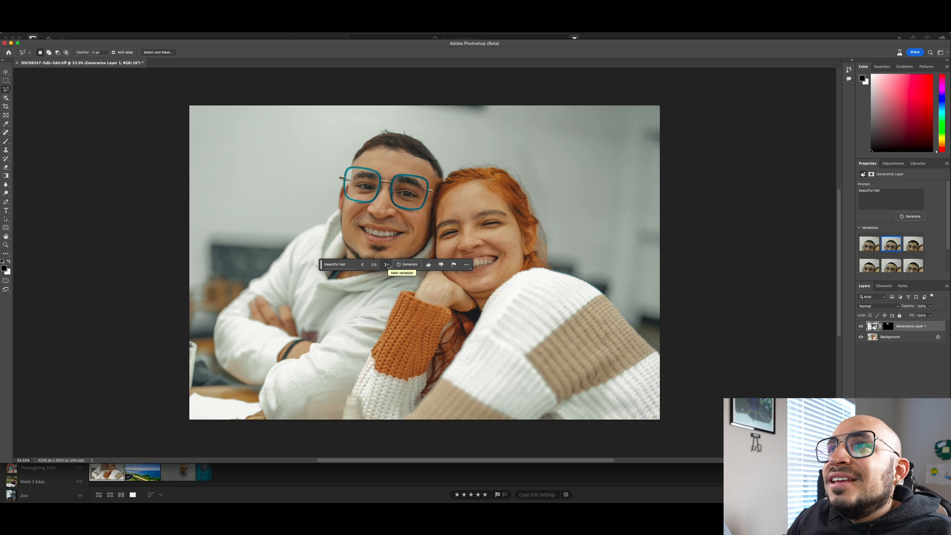
click(386, 264)
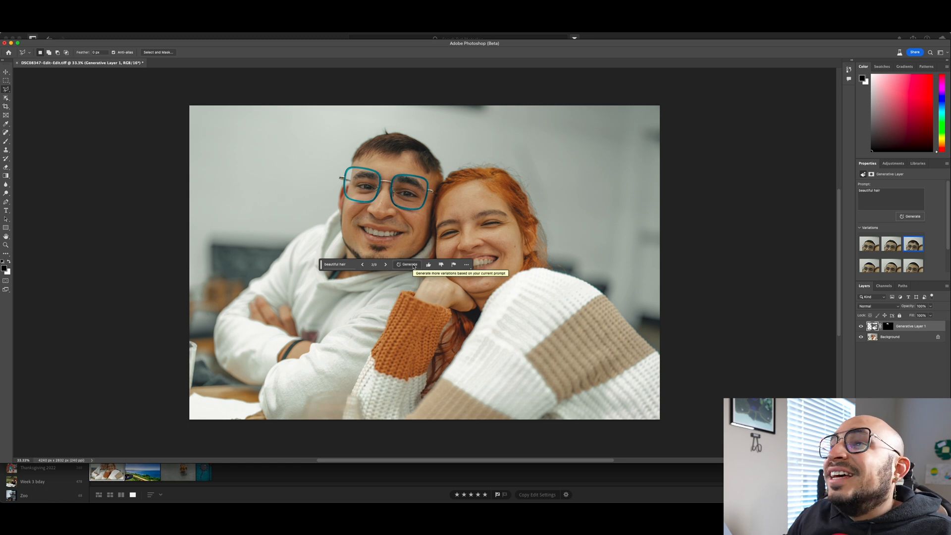
Change the prompt to "blue hair" and generate new variations of the man's hair
click(349, 265)
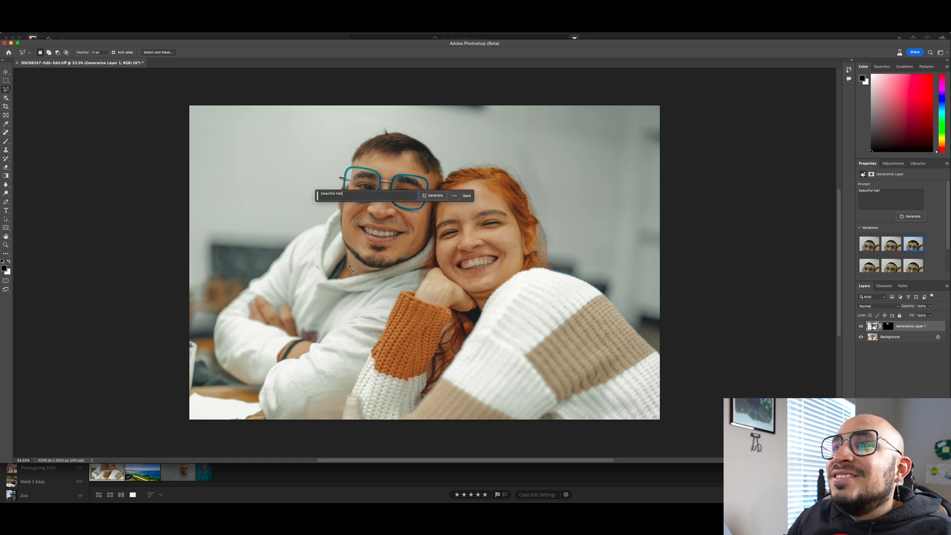
triple_click(349, 193)
text(blu)
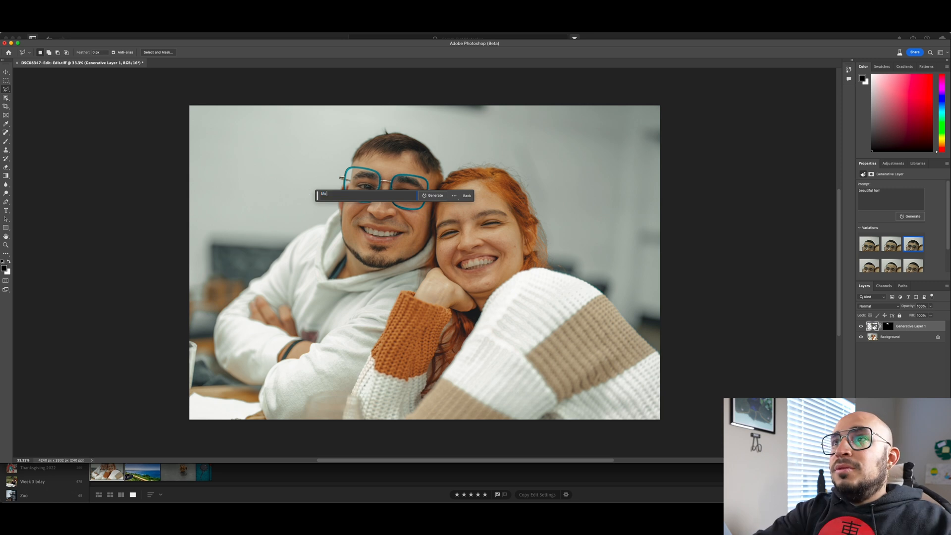
text(e hair)
key(Return)
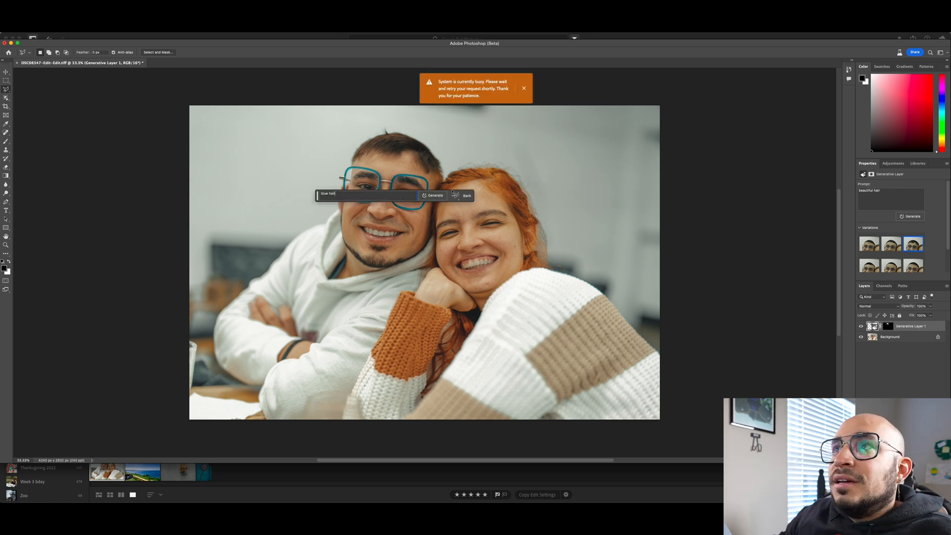
click(431, 195)
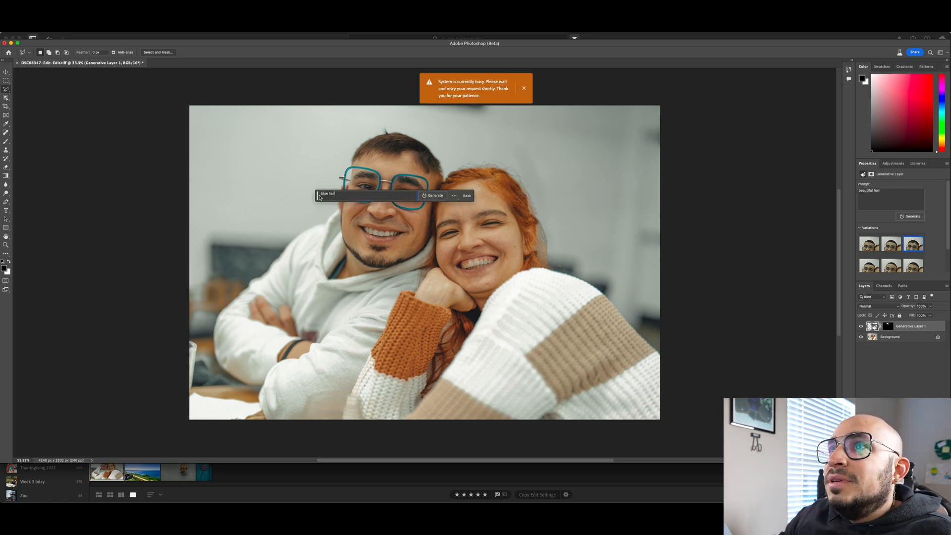
click(431, 276)
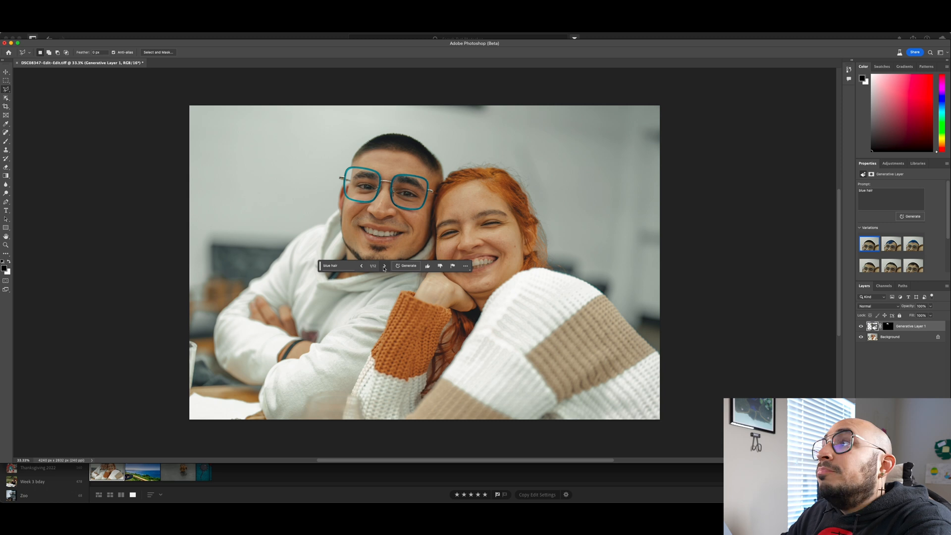
Browse the "blue hair" variations up to the third one and delete the generative layer with the hair
click(384, 266)
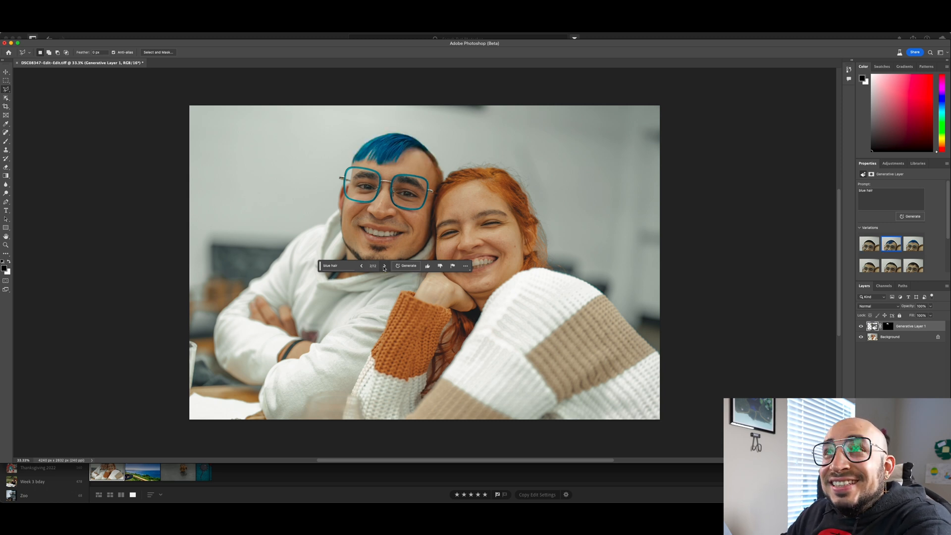
click(384, 265)
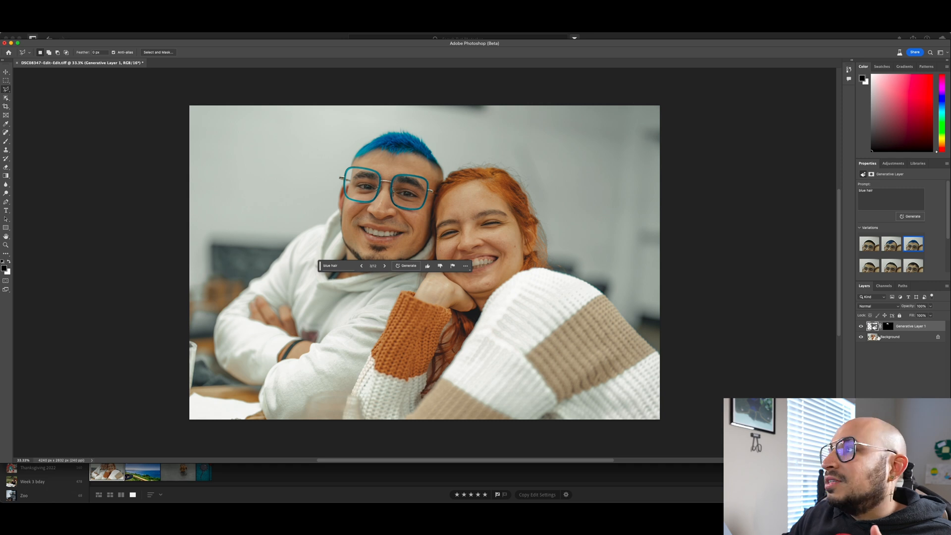
right_click(906, 326)
click(929, 221)
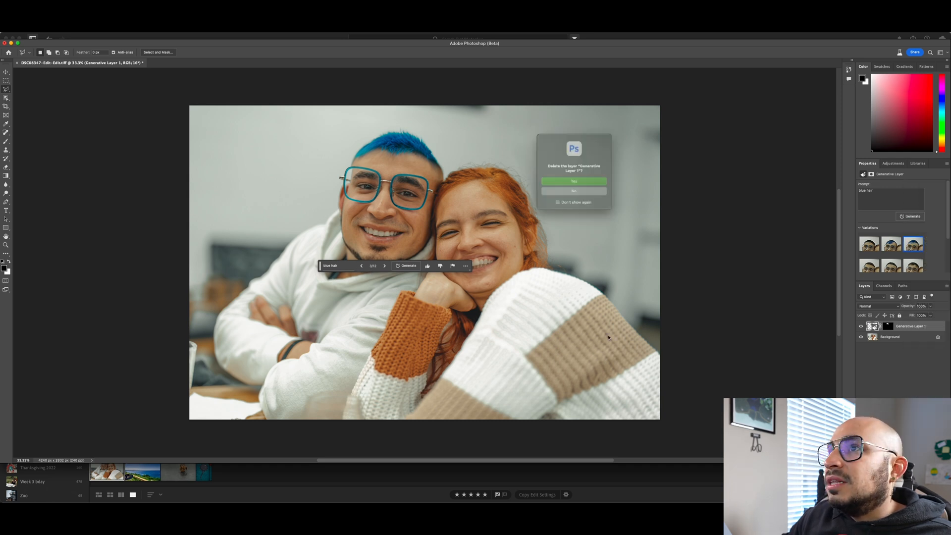
click(573, 183)
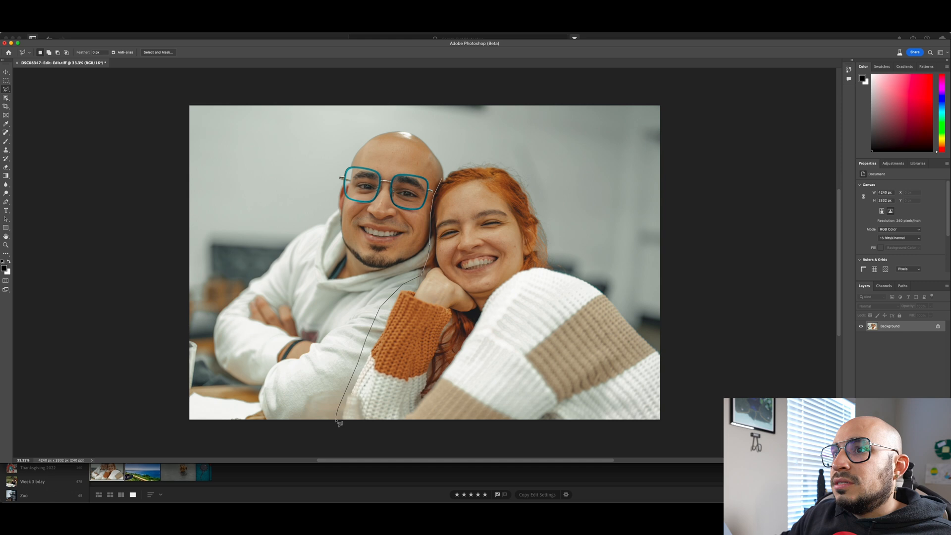
Outline the red-haired woman and her sweater with a closed polygonal lasso selection, extending past the photo's lower edge
click(335, 431)
click(442, 433)
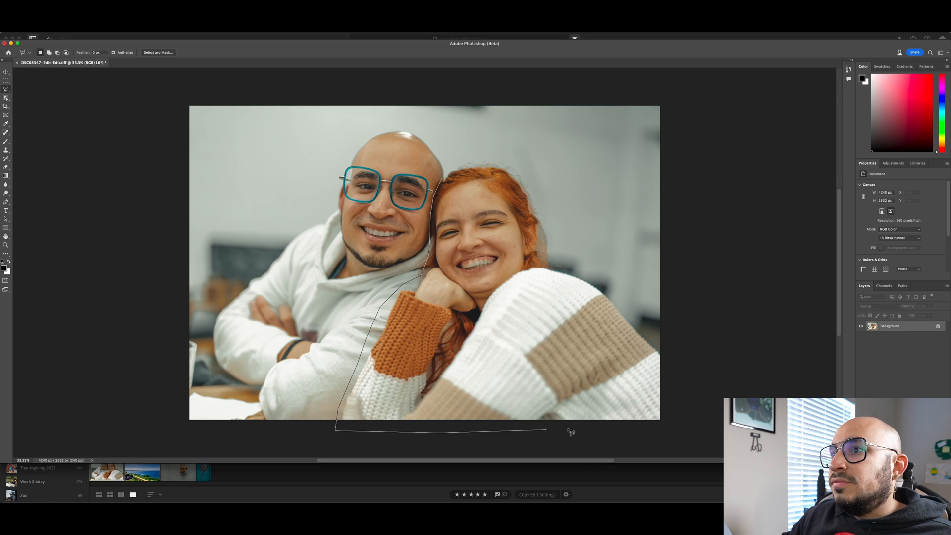
click(702, 428)
click(682, 346)
click(662, 352)
click(591, 281)
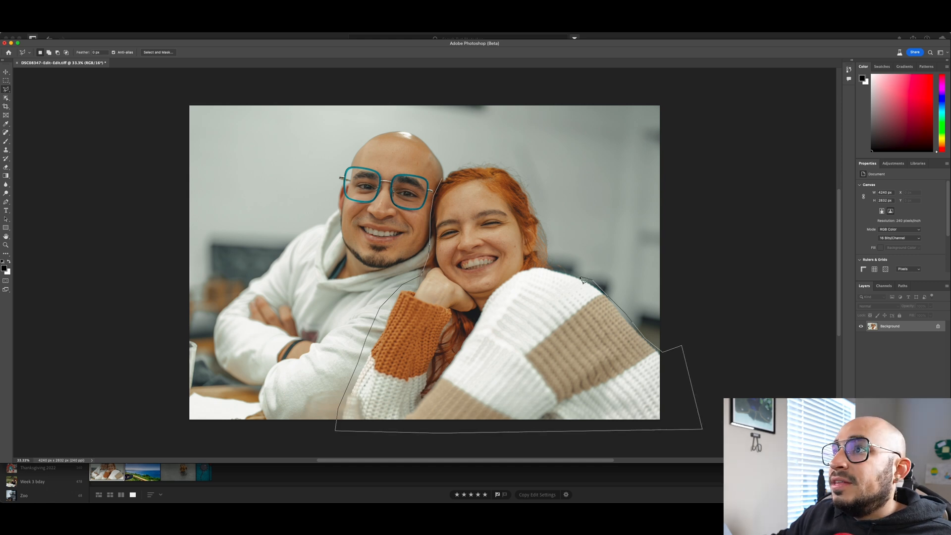
click(551, 266)
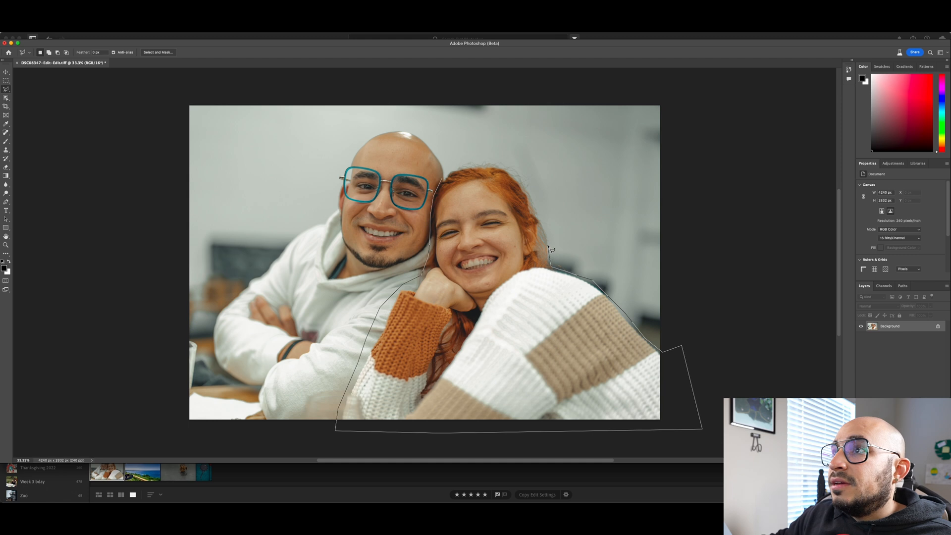
click(549, 242)
click(543, 217)
click(535, 199)
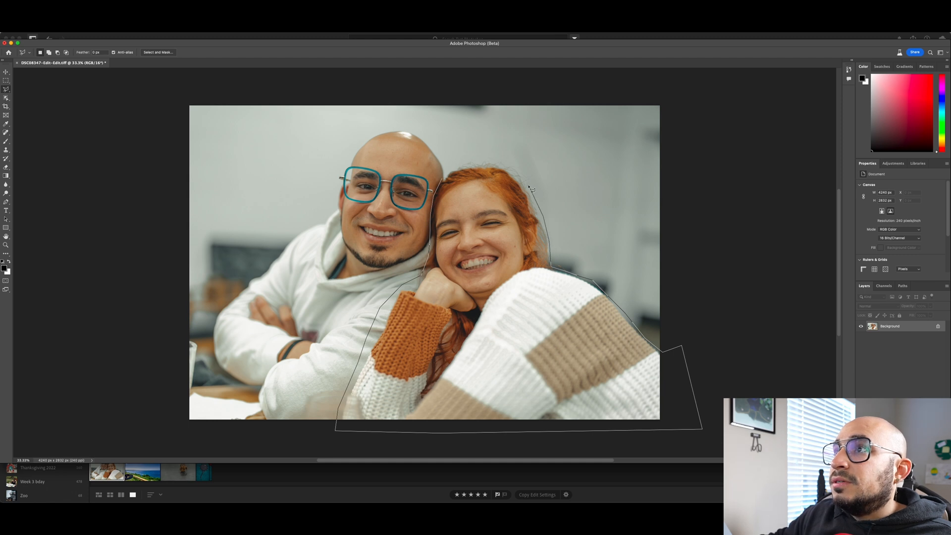
click(525, 179)
click(512, 159)
click(492, 157)
click(461, 161)
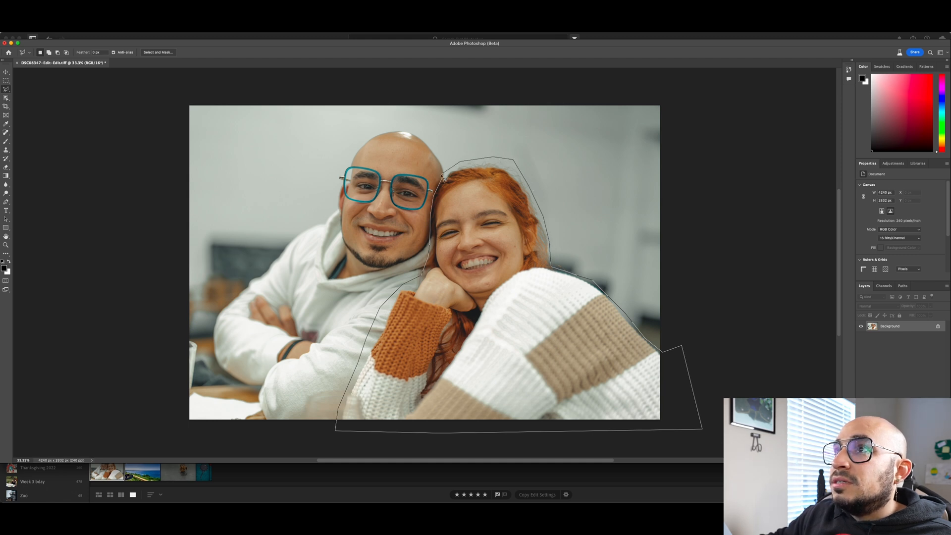
click(444, 184)
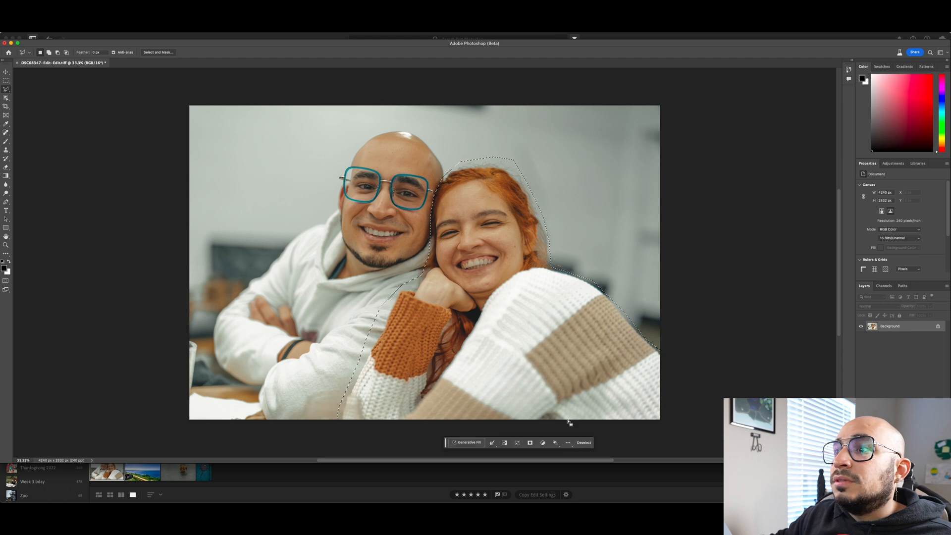
Run Generative Fill on the woman's selection with an empty prompt and browse to the third variation
click(467, 442)
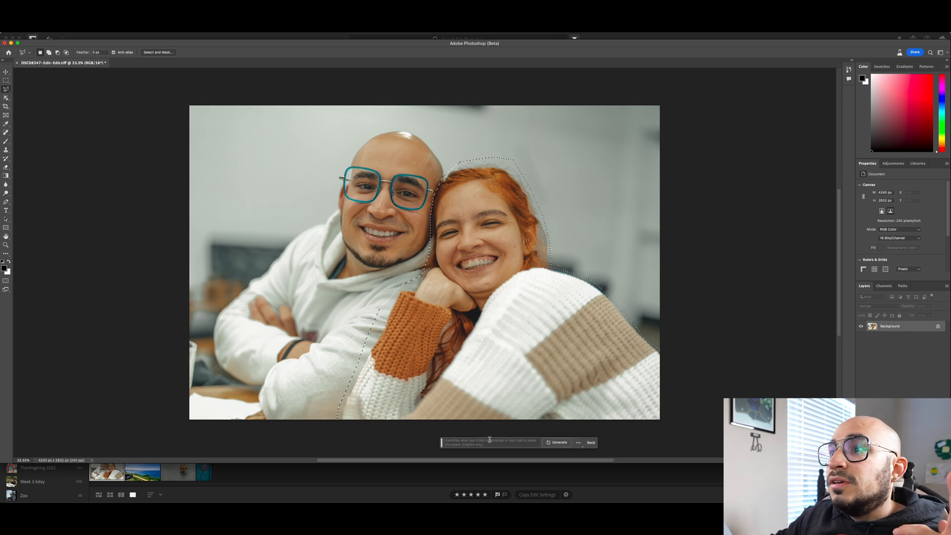
click(556, 442)
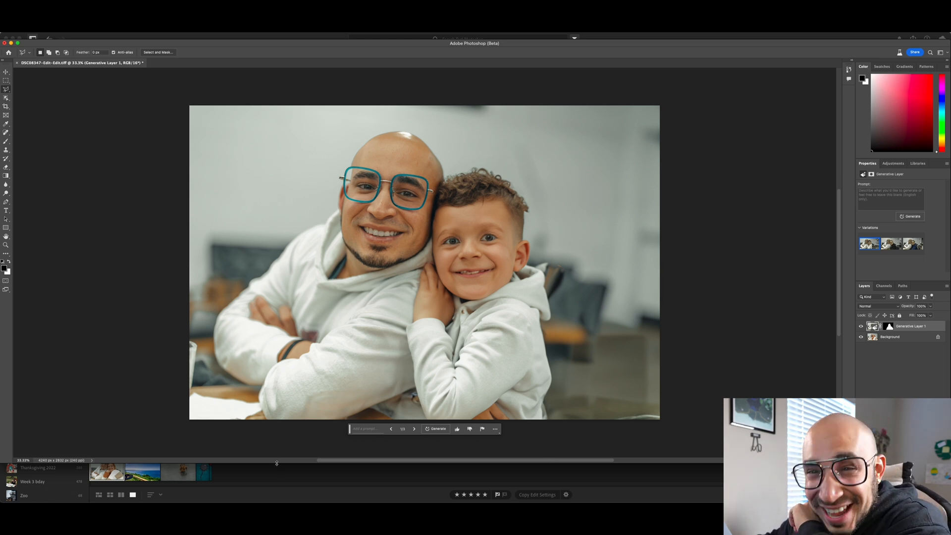
click(414, 429)
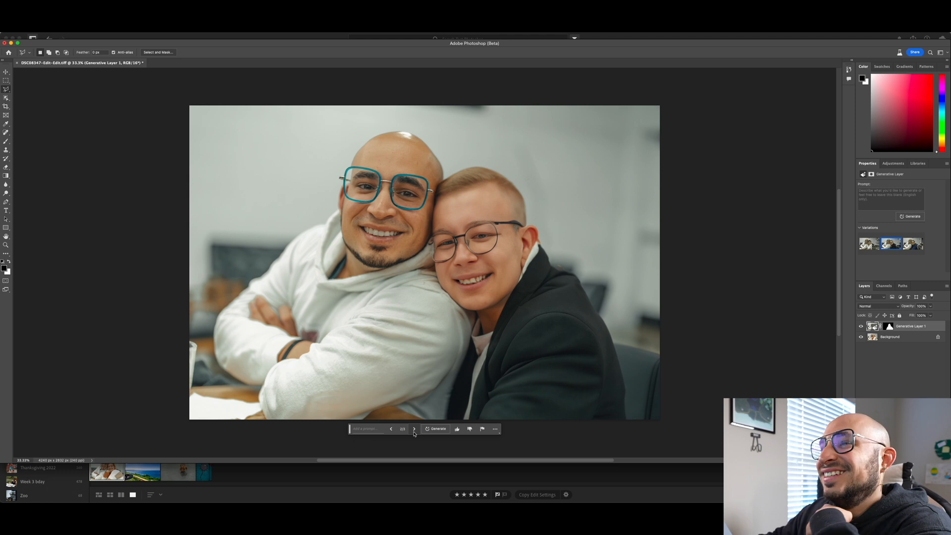
click(414, 432)
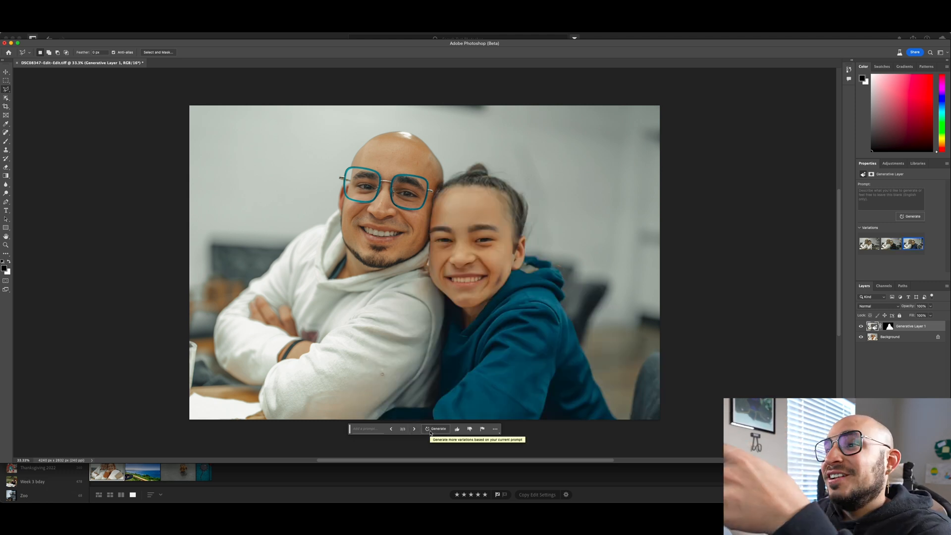
Generate two more sets of promptless replacements for the woman, browsing each set to its third variation
click(430, 432)
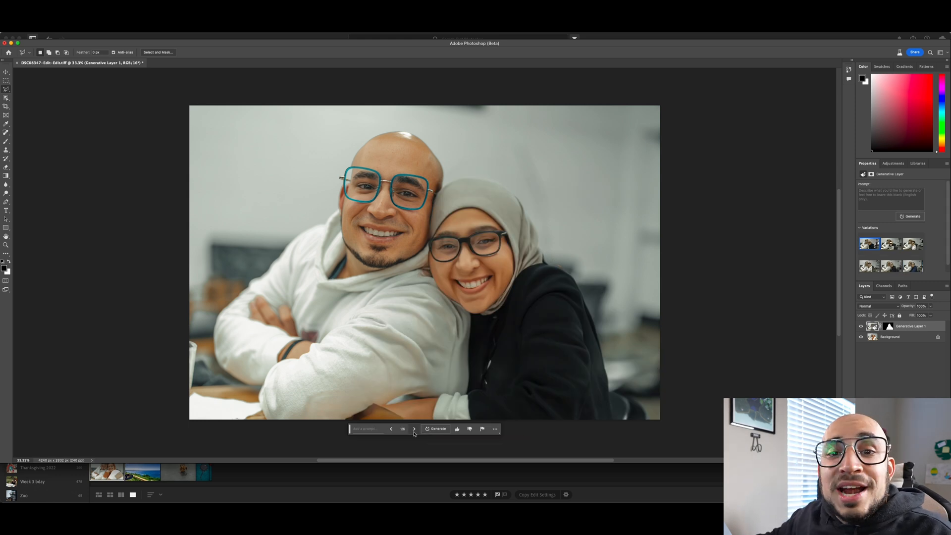
click(414, 429)
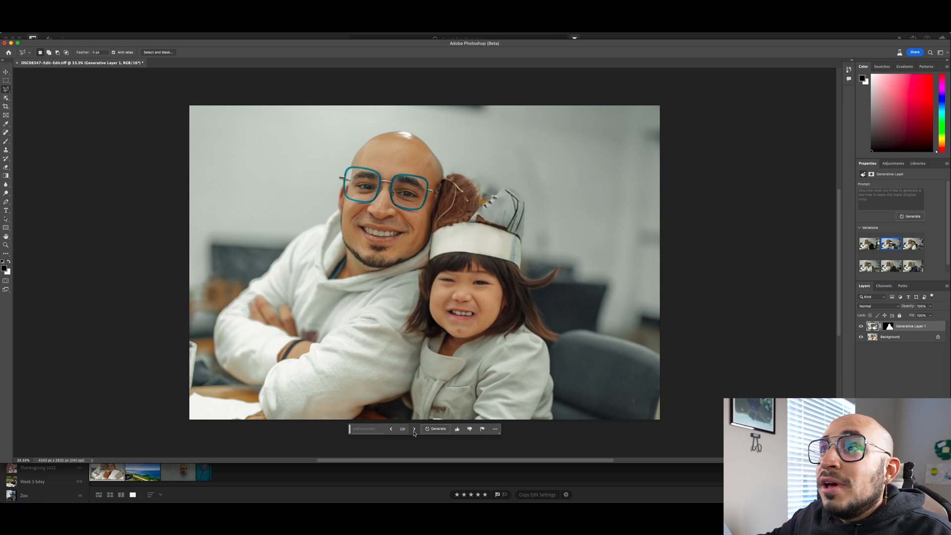
click(414, 429)
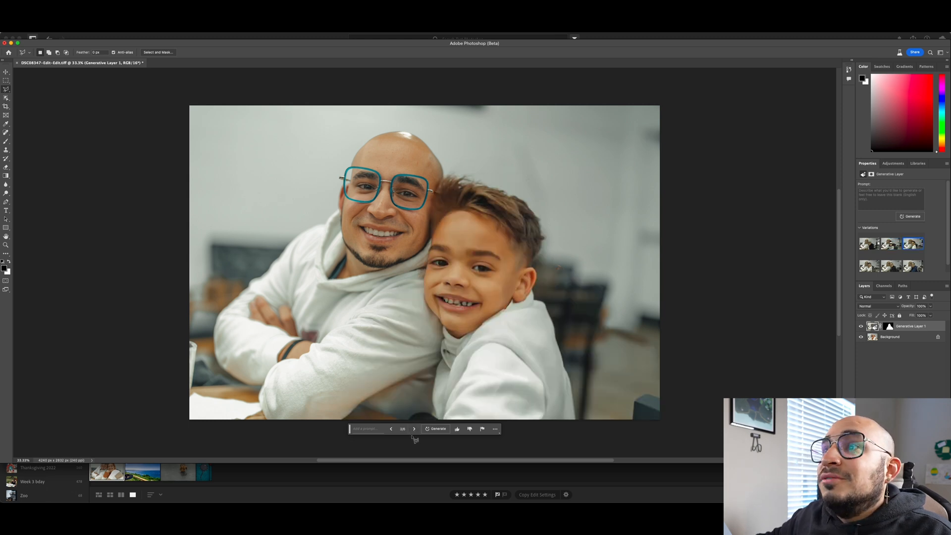
click(439, 429)
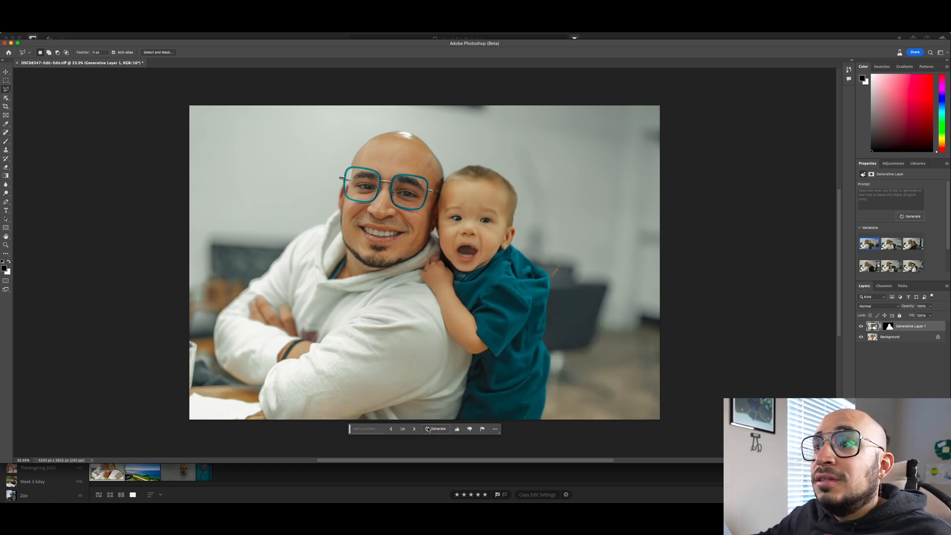
click(414, 429)
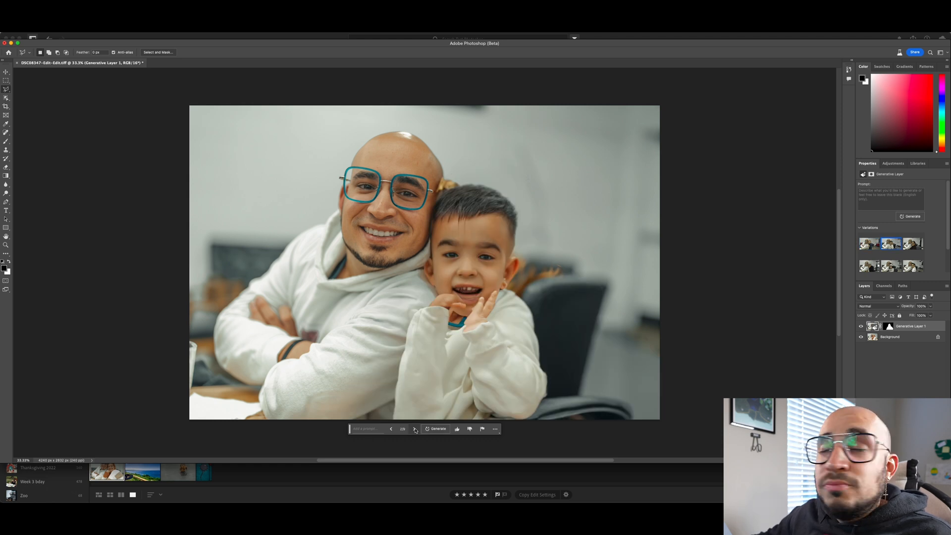
click(415, 429)
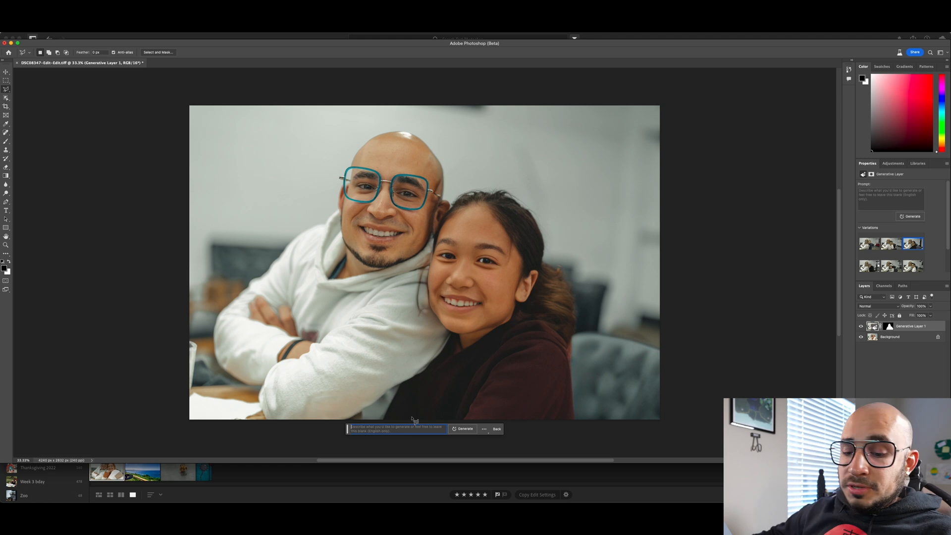
Regenerate the woman's area with the prompt "bird" and browse to the third variation
text(bird)
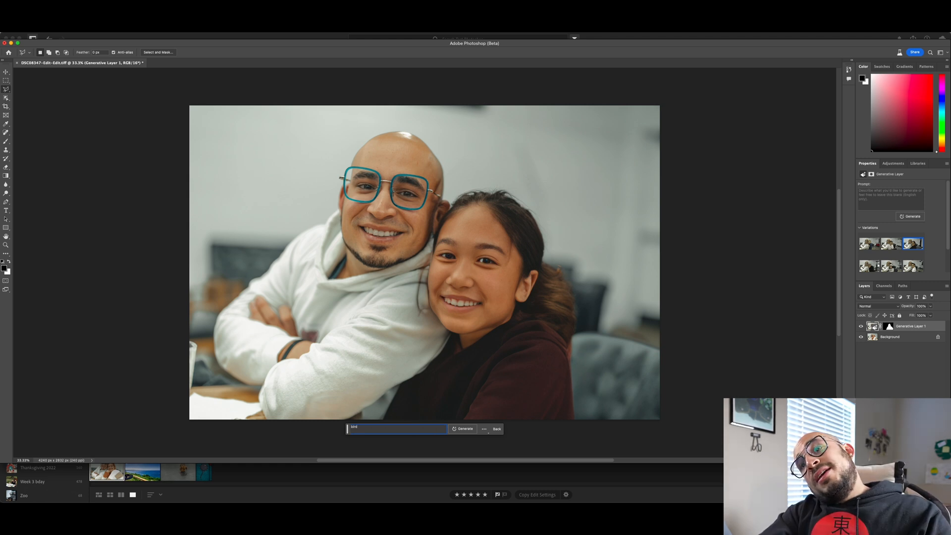
key(Return)
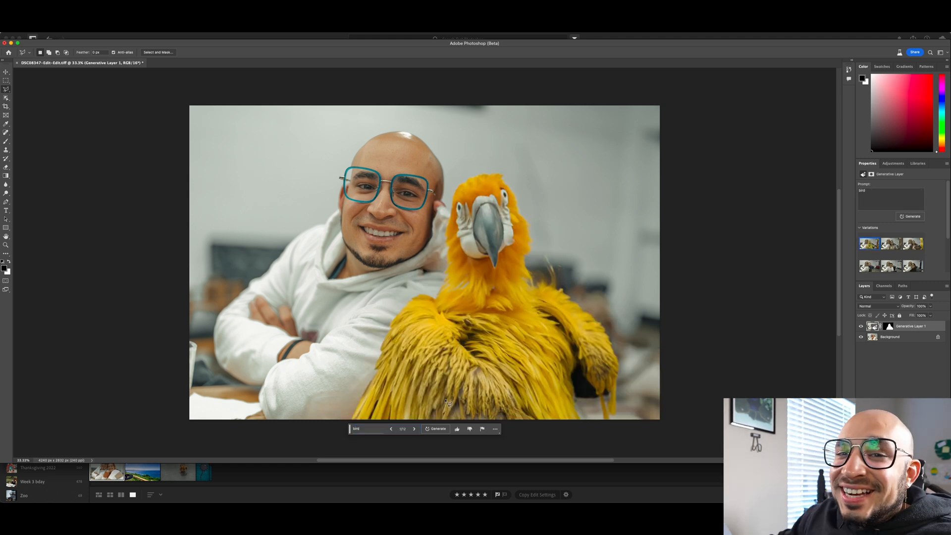
click(414, 429)
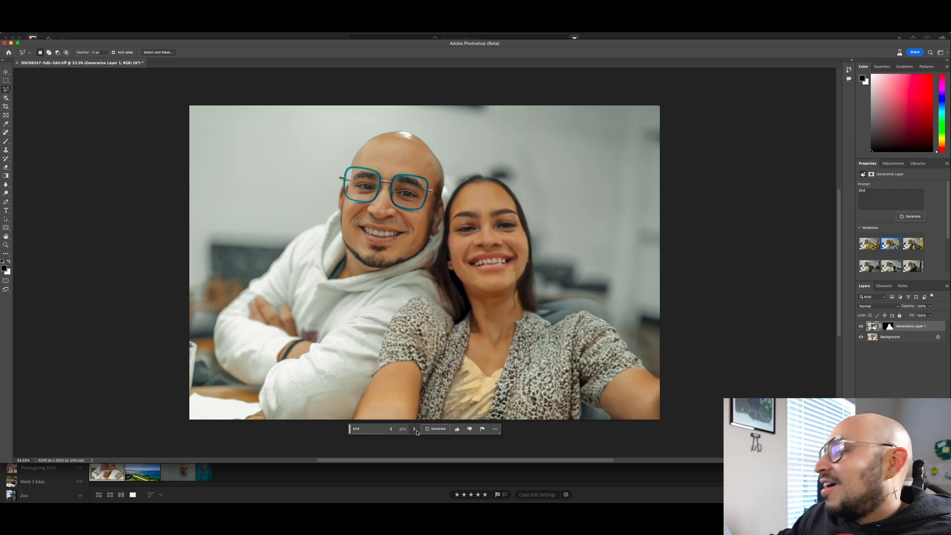
click(414, 428)
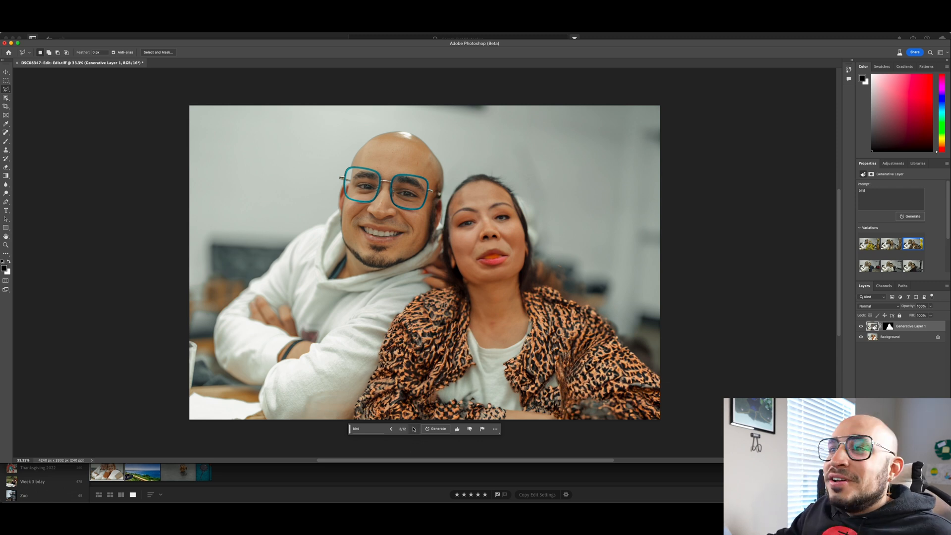
Replace the prompt with "koala", generate and view its variations, and delete the generative layer
click(376, 428)
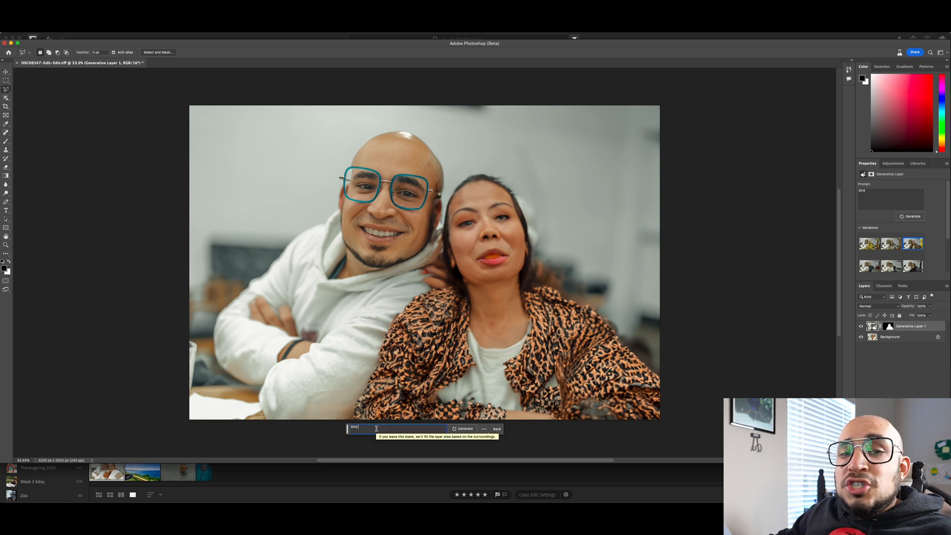
drag(377, 428, 335, 425)
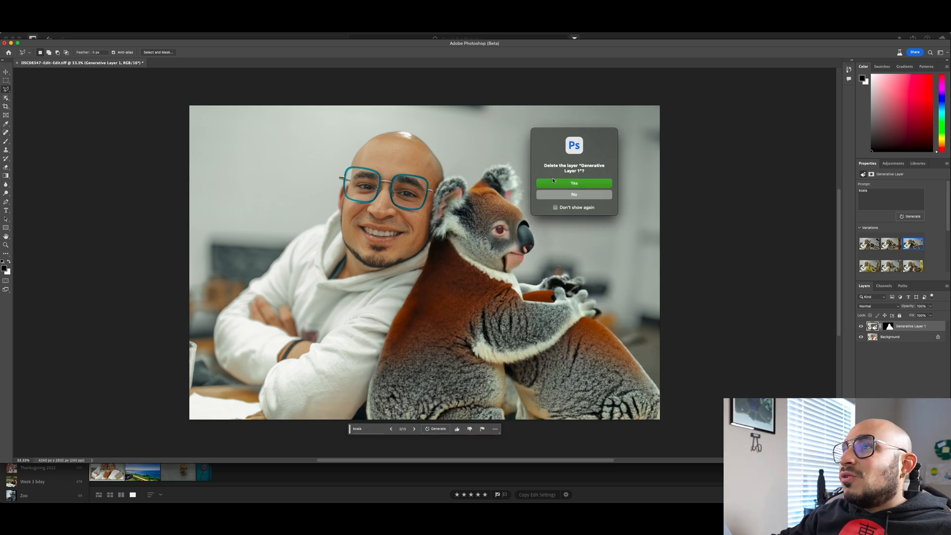
click(553, 182)
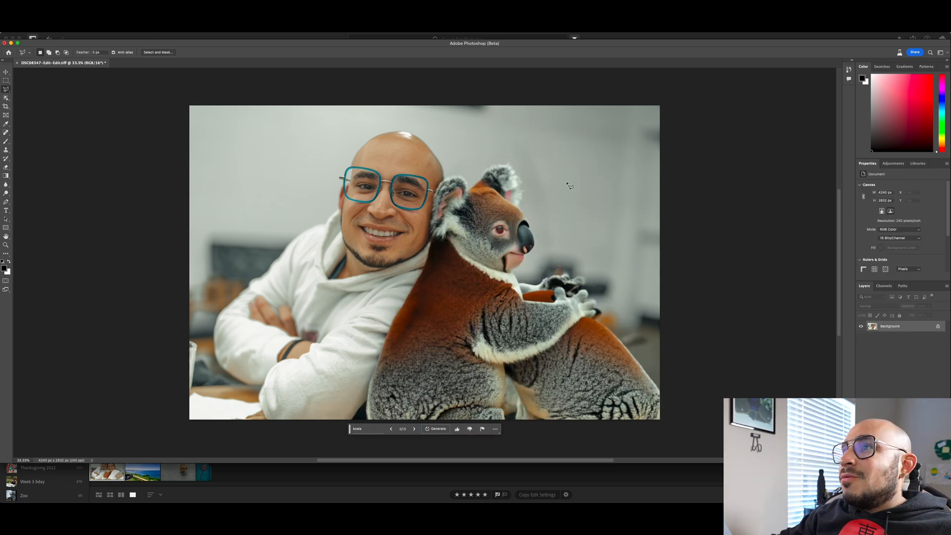
Lasso the top of the man's head with the space above it and generate a fill with the prompt "Santa hat"
click(339, 162)
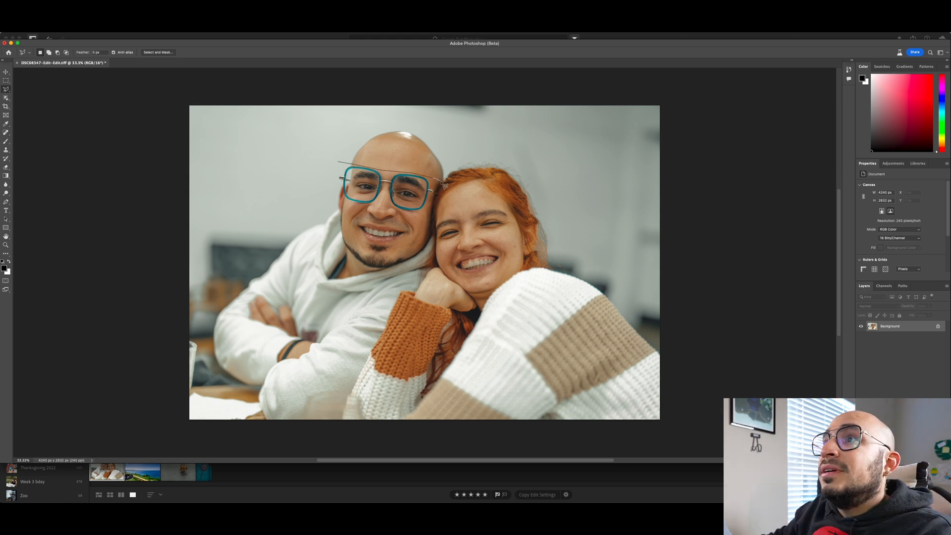
click(444, 183)
click(459, 174)
click(470, 156)
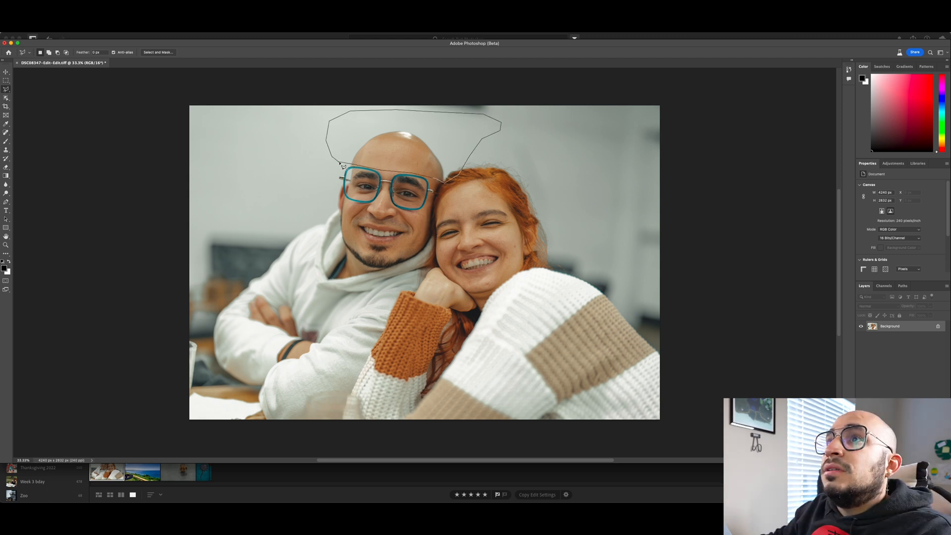
click(340, 163)
click(393, 198)
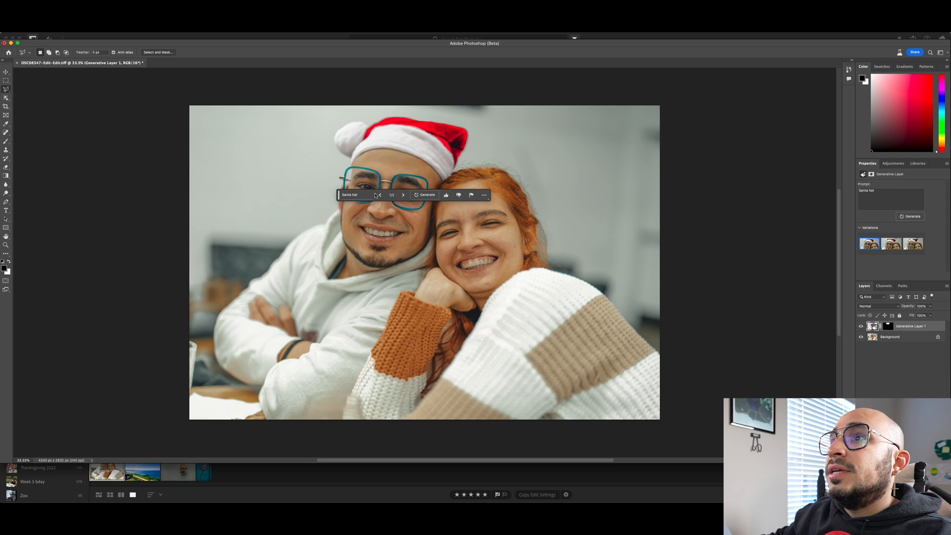
Browse forward and back through the Santa hat variations to compare them
click(414, 283)
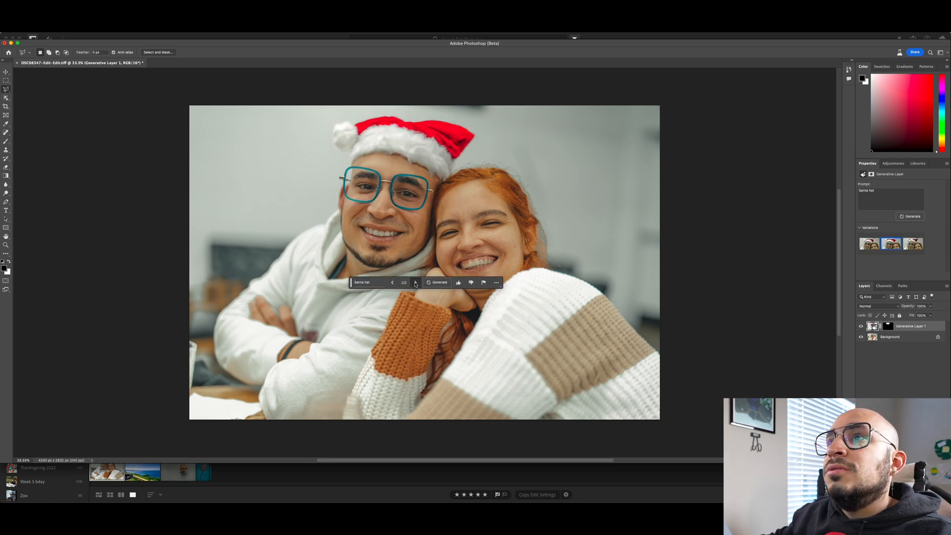
click(415, 283)
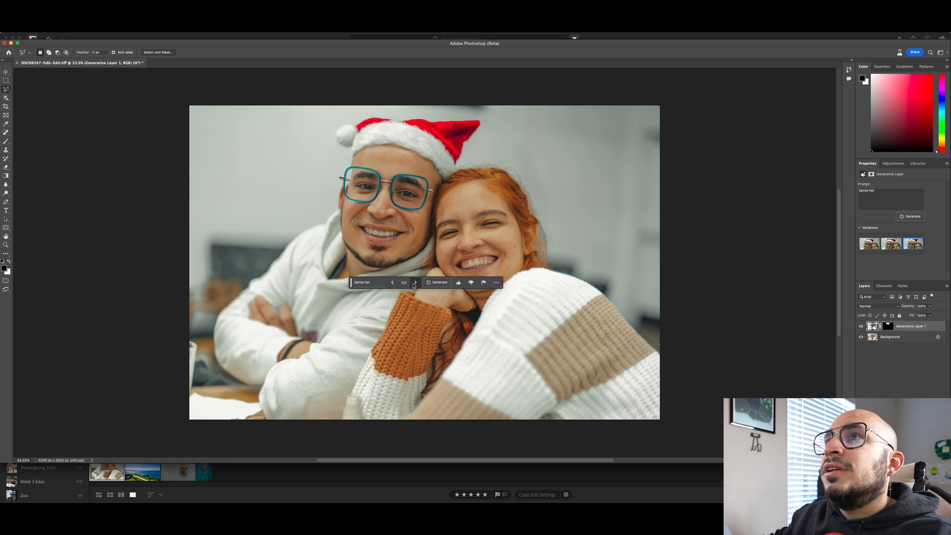
click(415, 282)
click(414, 283)
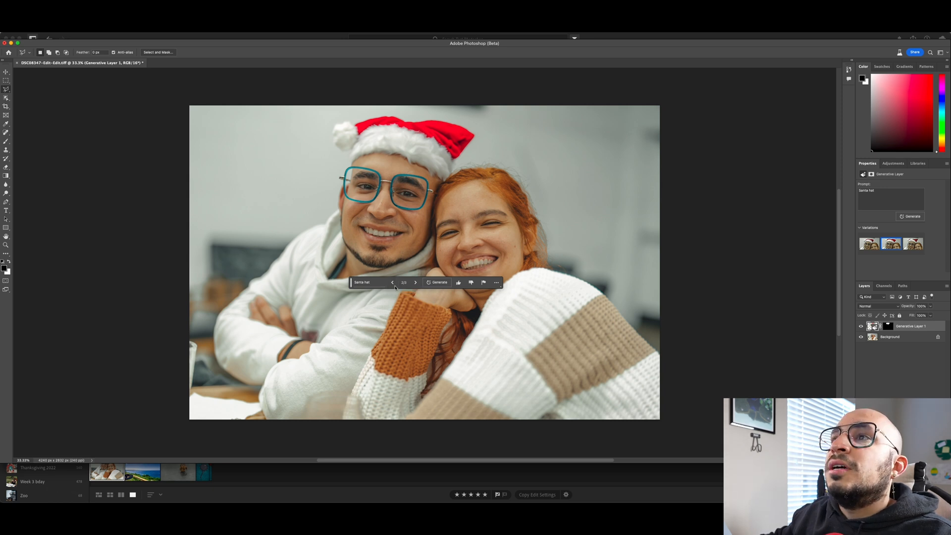
click(392, 283)
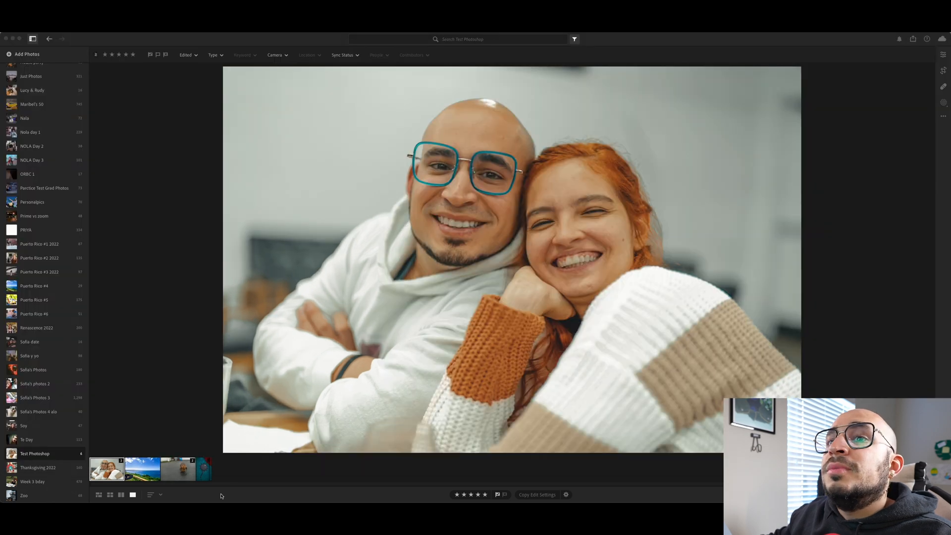
Open the spiked-ball brick mural photo from the Lightroom album in Photoshop for editing
click(204, 469)
right_click(205, 469)
click(233, 280)
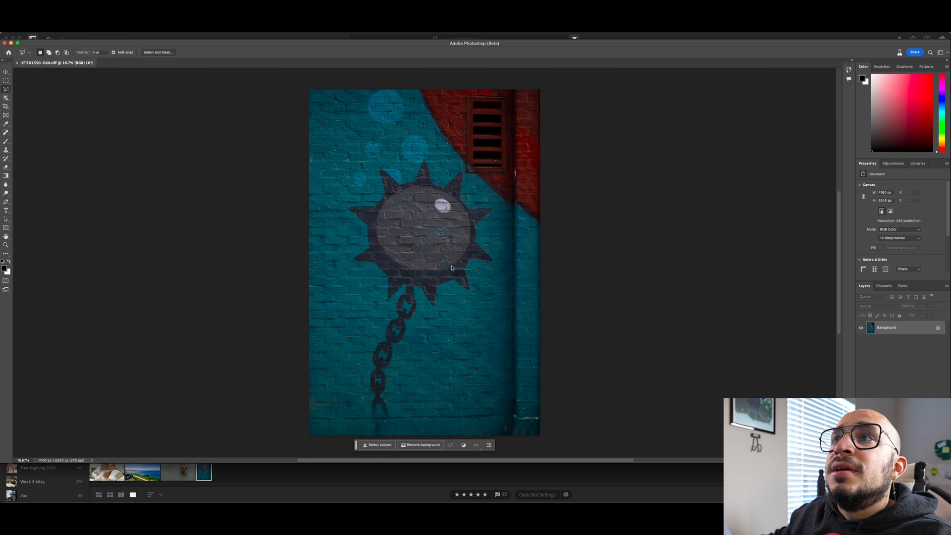
Lasso a wide area across the middle of the spiked ball and generate a fill with the prompt "Eye"
mouse_move(385, 215)
mouse_down()
mouse_move(462, 218)
mouse_move(464, 247)
mouse_move(396, 248)
mouse_move(386, 217)
mouse_up()
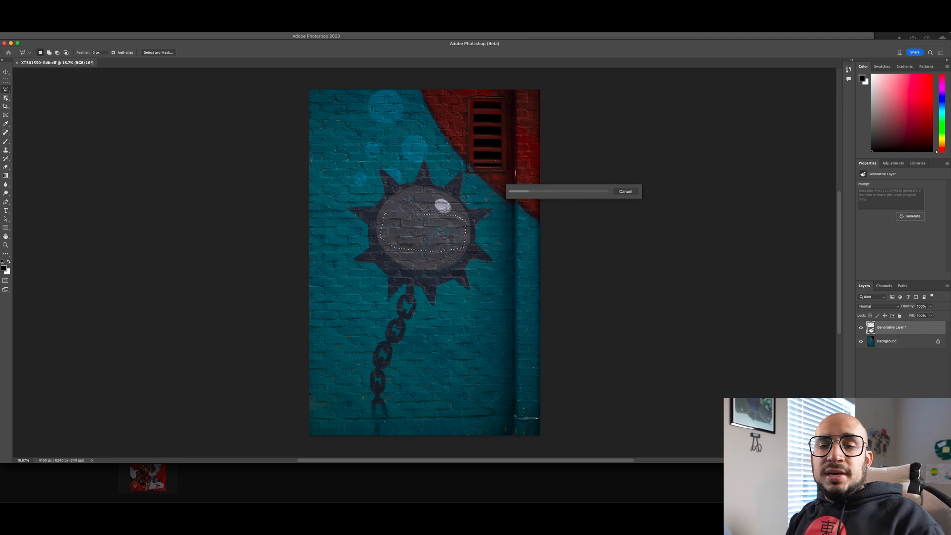
key(Return)
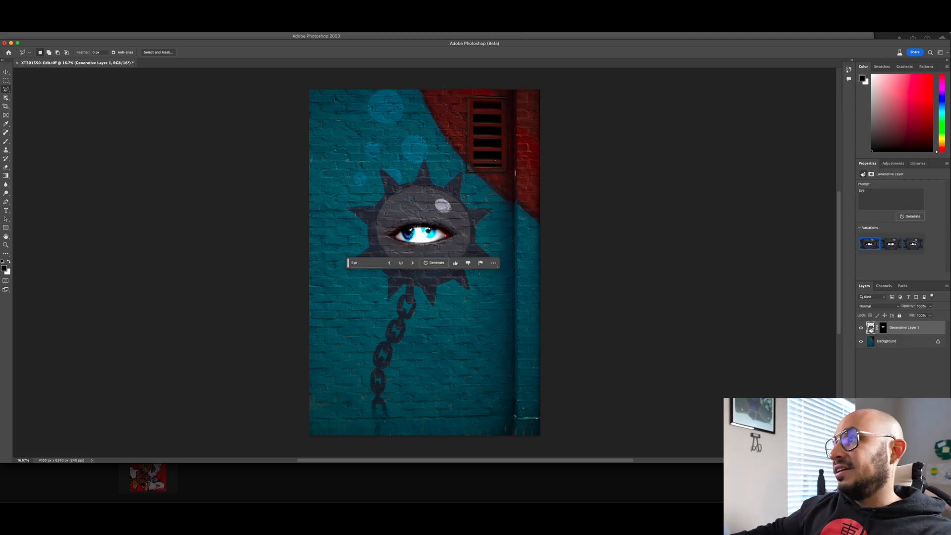
Browse through the three eye variations, examining the second one's blend with the brick texture up close
click(412, 263)
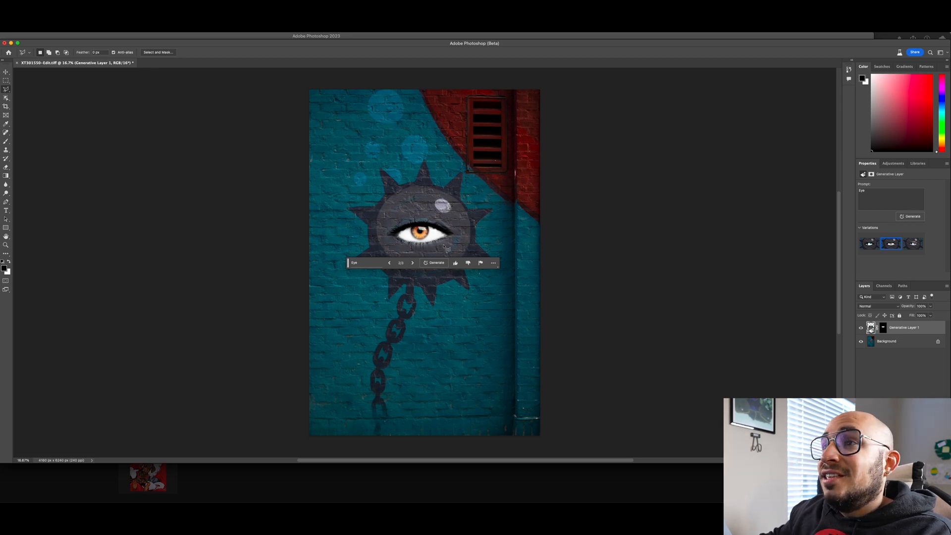
scroll(445, 247, up, 10)
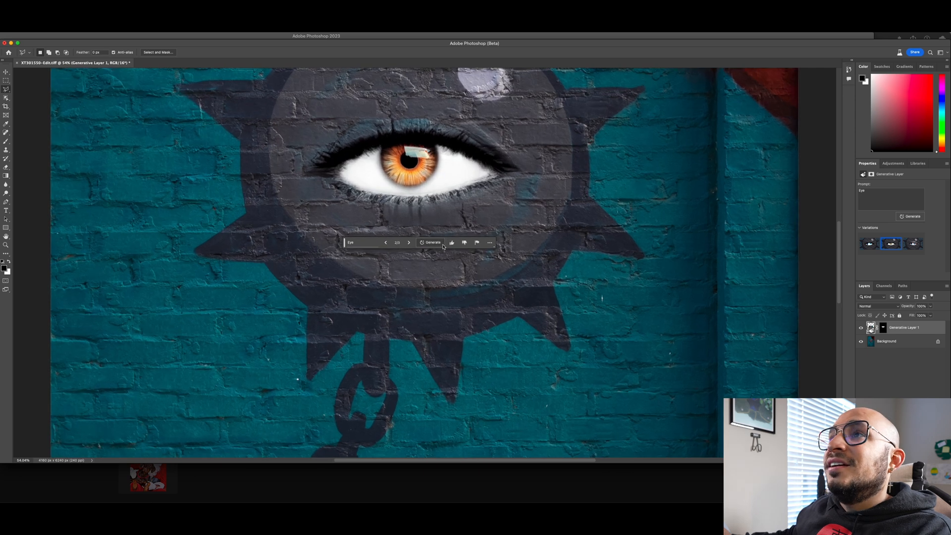
scroll(471, 129, up, 5)
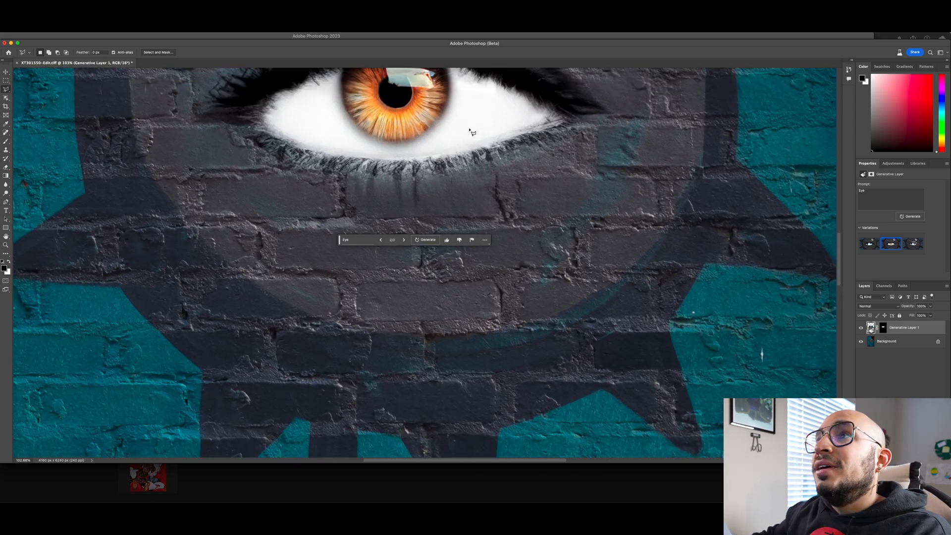
scroll(472, 130, down, 8)
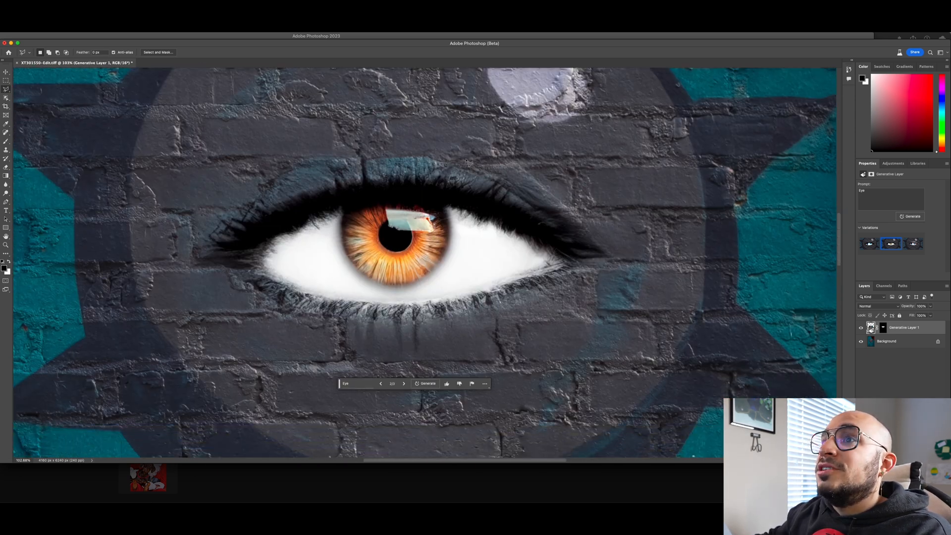
key(super+0)
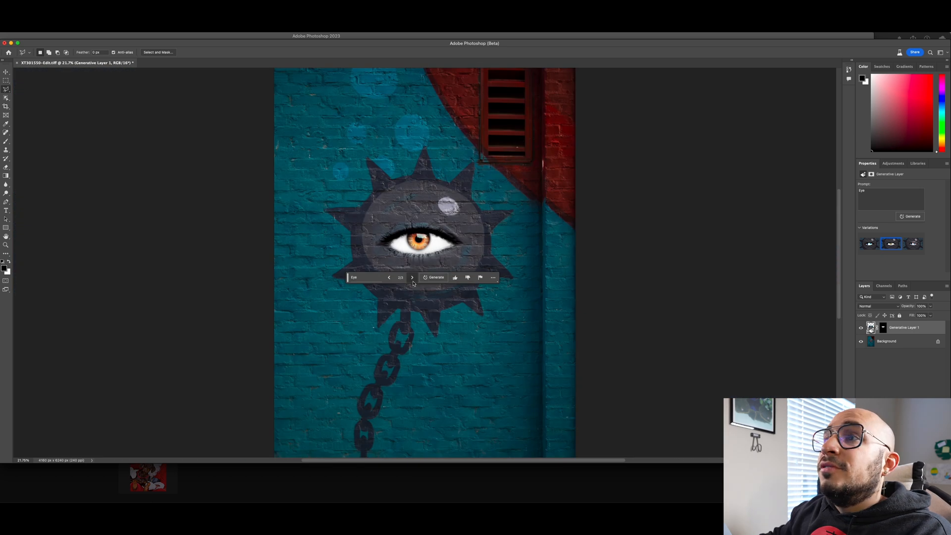
click(412, 278)
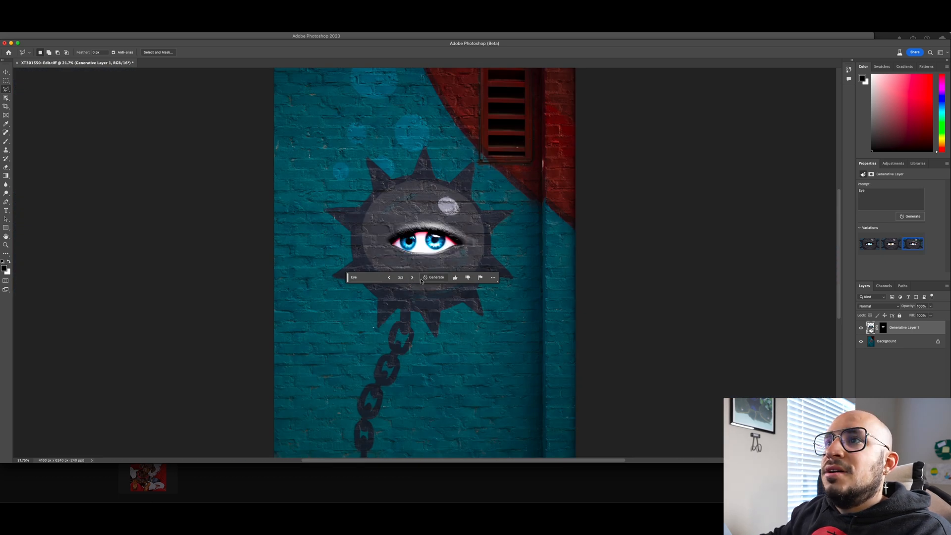
Try to generate a new fill on the ball with the prompt "Sharingan"
click(359, 277)
text(uchiha)
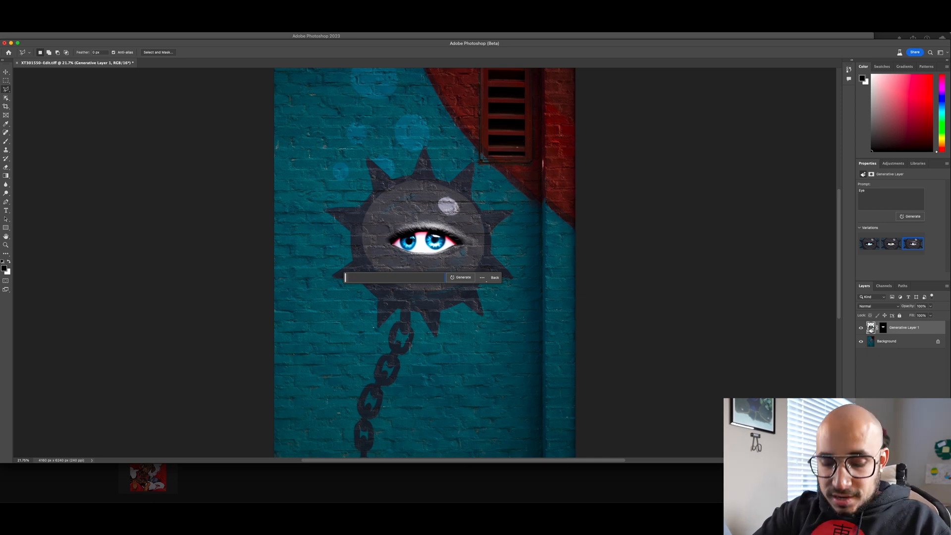
text(Sharingan)
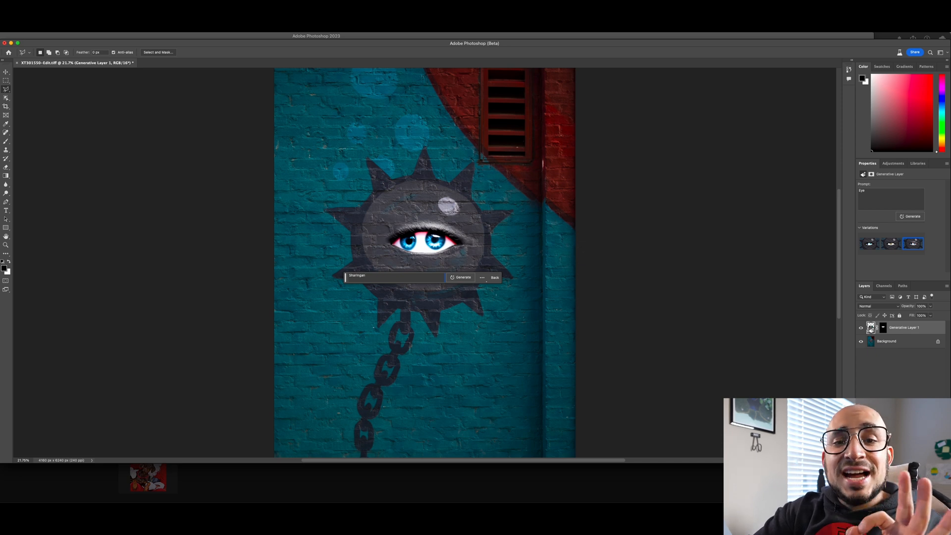
key(Return)
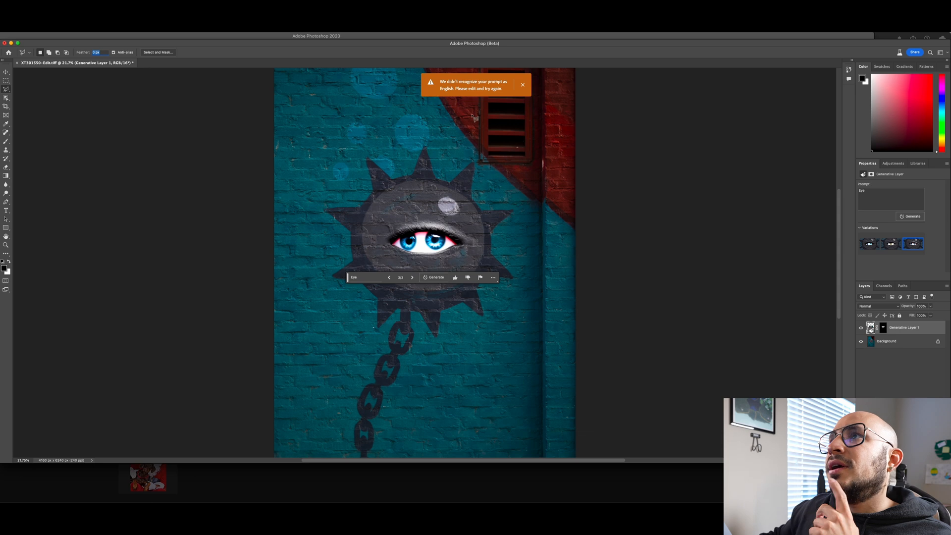
Replace the generative layer's prompt with "mouth" and generate new variations
click(367, 279)
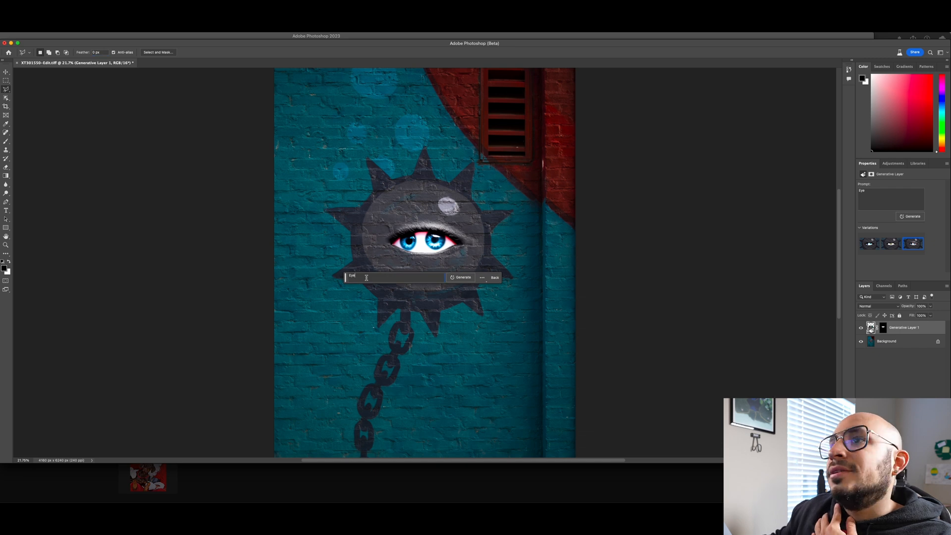
drag(366, 278, 344, 278)
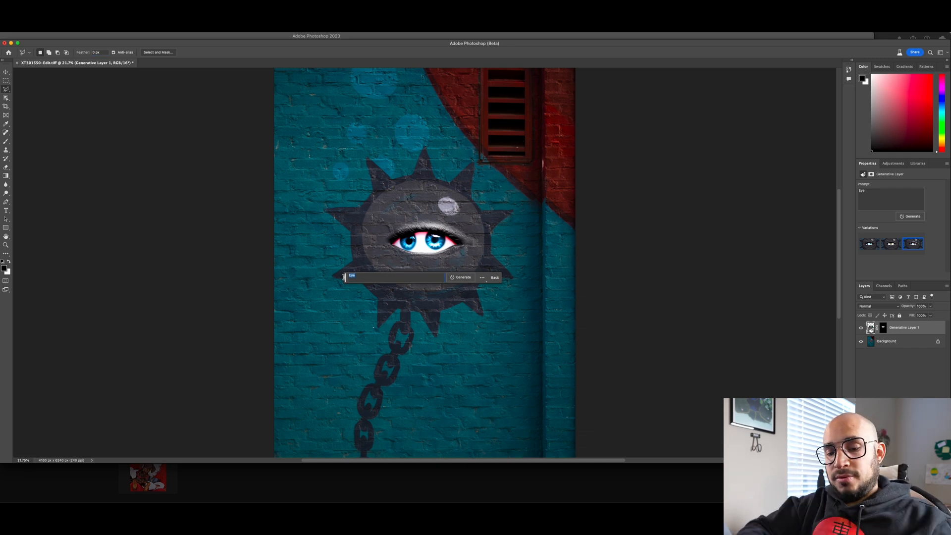
text(mouth)
key(Return)
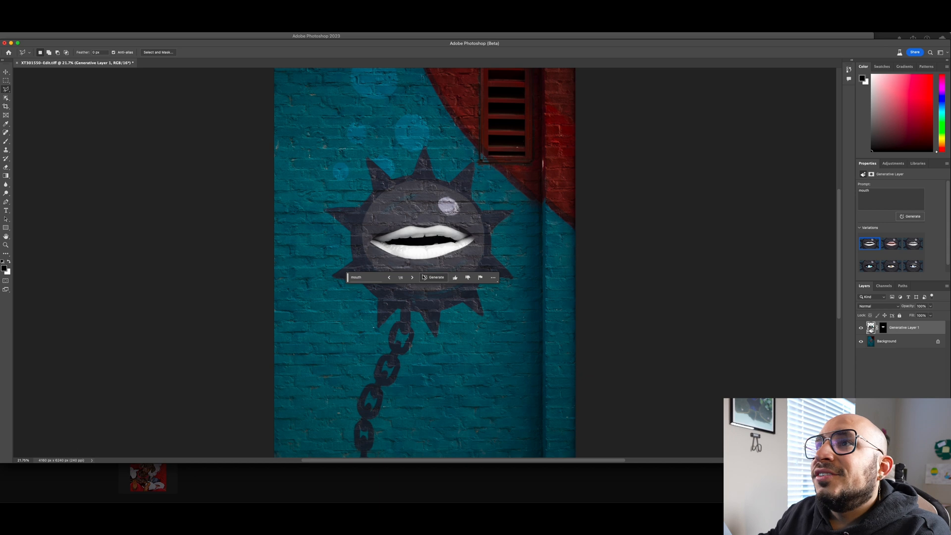
Browse forward and back through the three mouth variations to compare them
click(412, 278)
click(412, 278)
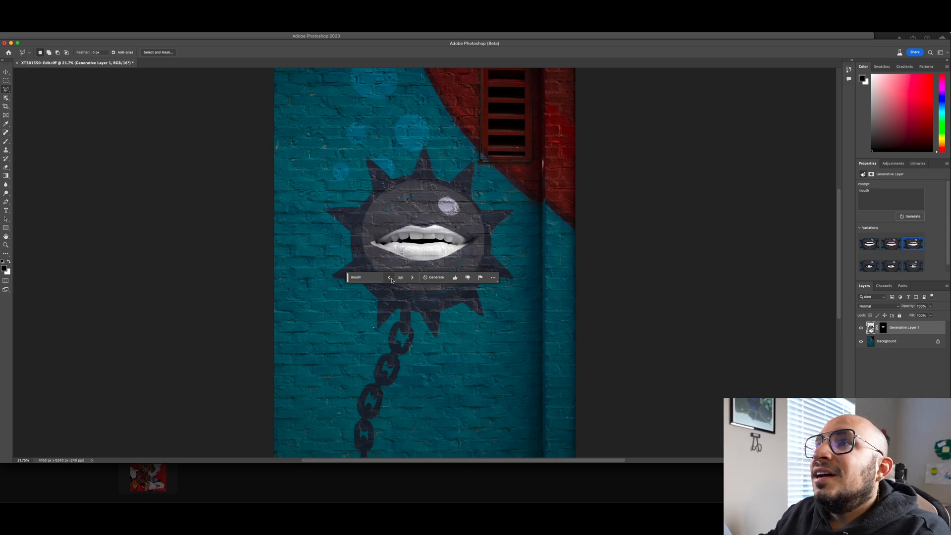
click(390, 279)
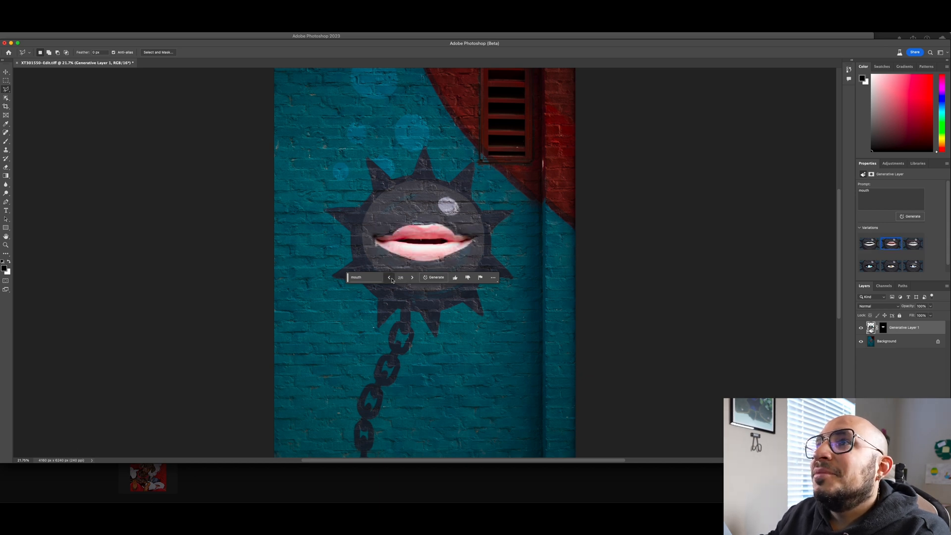
click(390, 279)
Replace the mouth prompt with a different word and generate the fill on the ball again
click(362, 277)
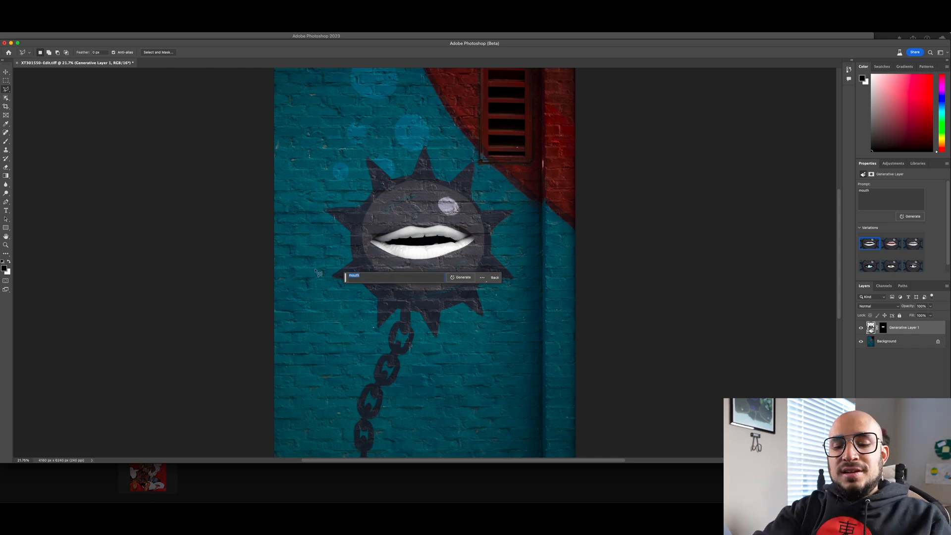
text(co)
key(BackSpace)
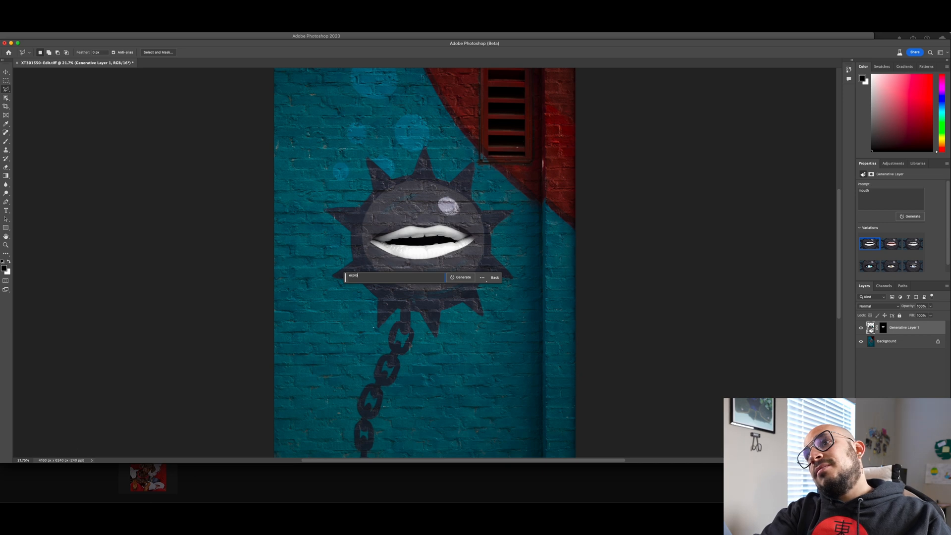
key(Return)
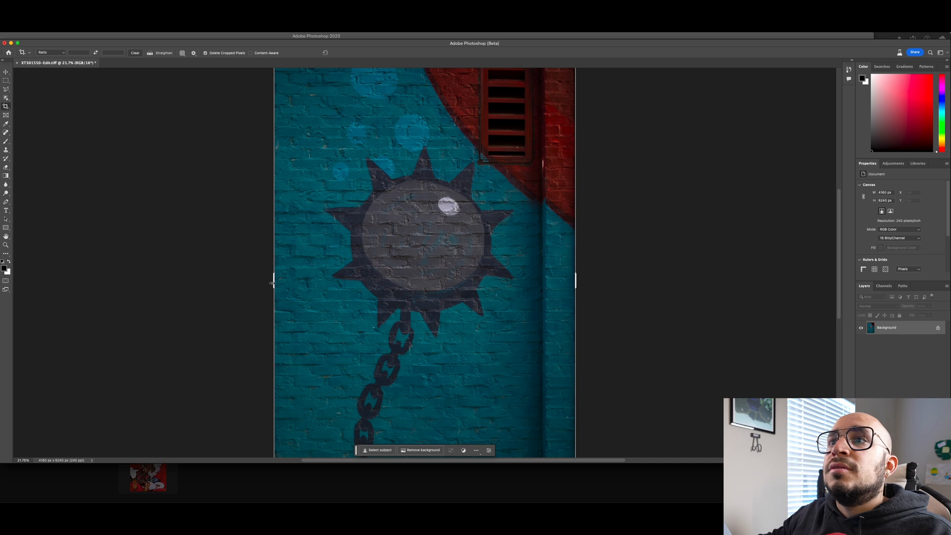
Crop the canvas outward on both sides of the mural to a width of about 6778 px, keeping the full height
drag(271, 283, 226, 281)
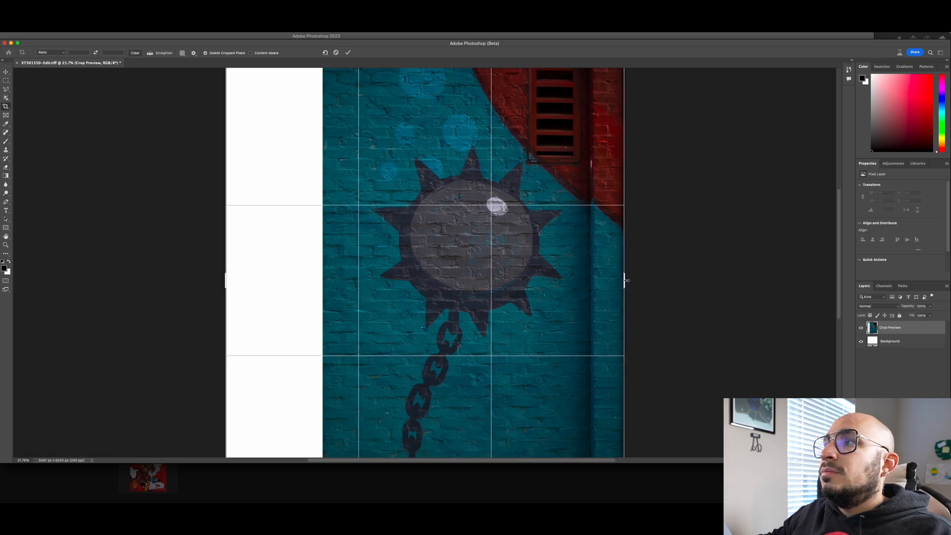
drag(624, 281, 669, 287)
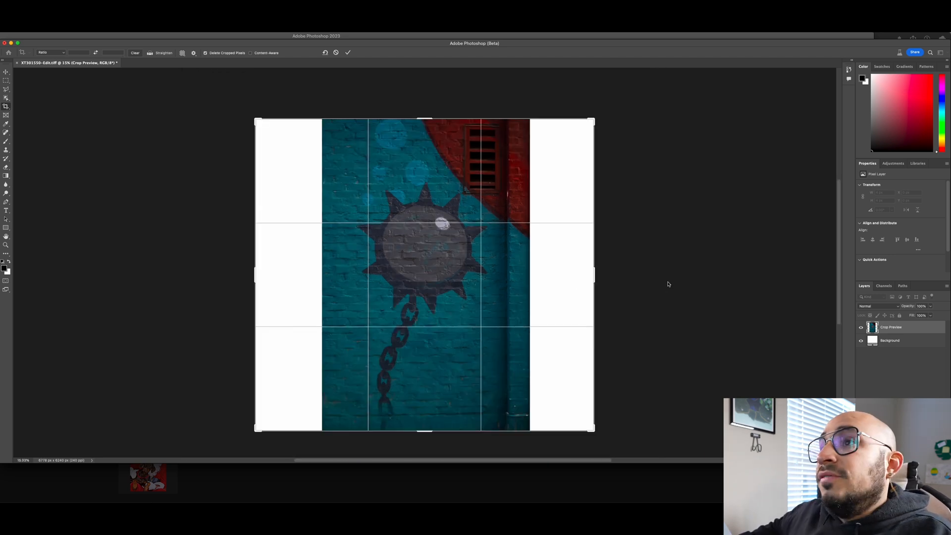
key(Return)
Select both blank side strips with a slight overlap onto the mural and generate a fill with an empty prompt
key(m)
drag(327, 109, 524, 439)
click(411, 430)
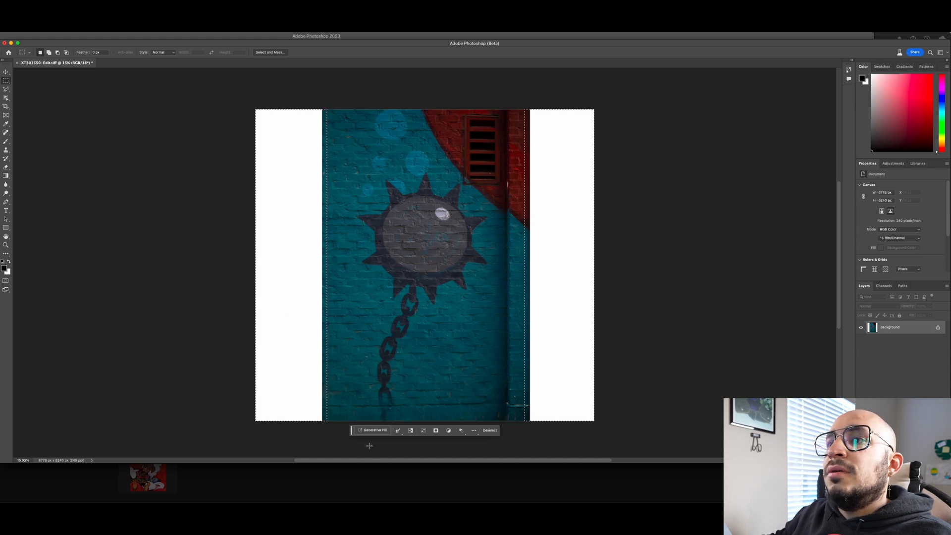
click(372, 429)
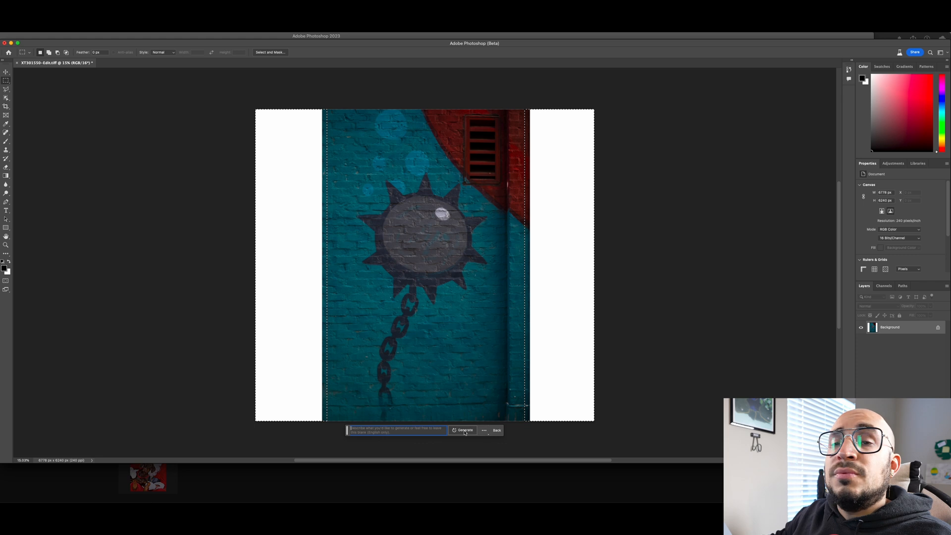
click(465, 430)
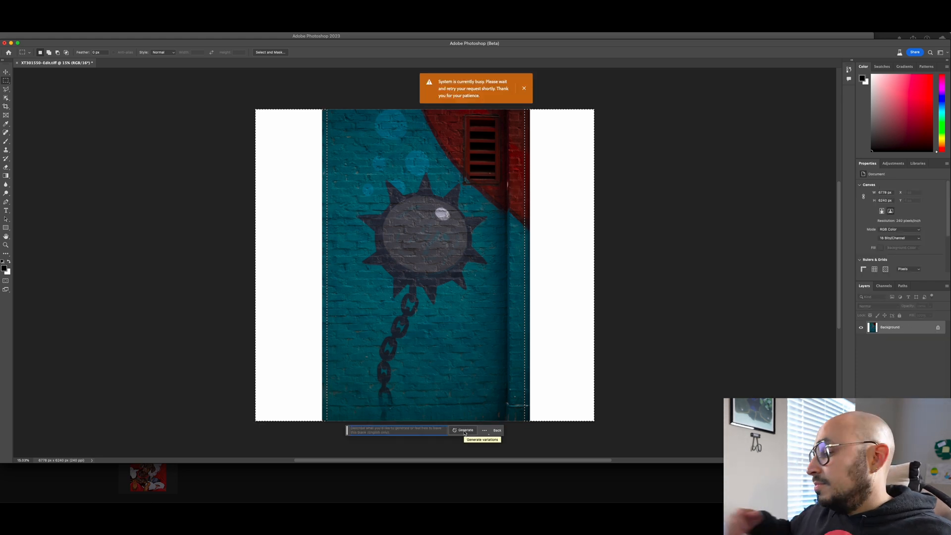
click(464, 430)
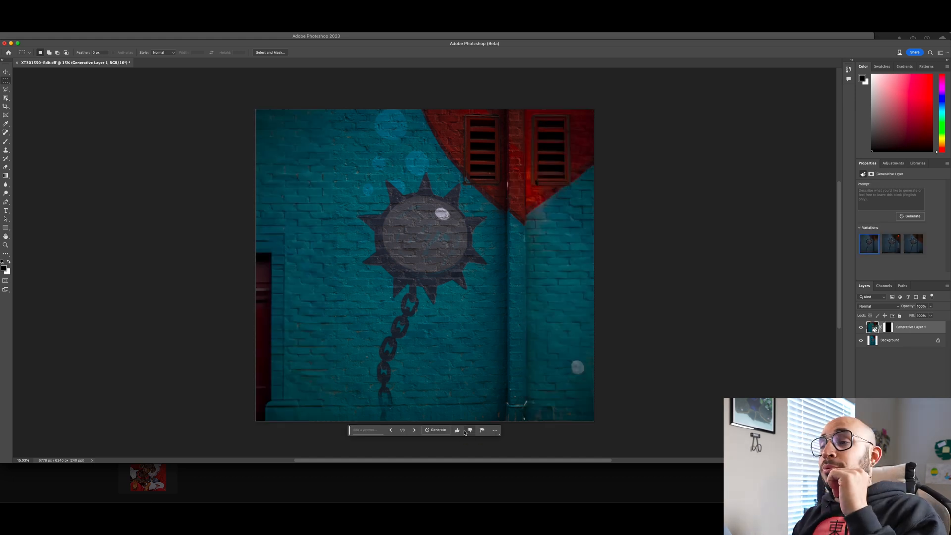
Inspect the extended wall, then undo and redo the generative fill to compare it with the unfilled canvas
scroll(356, 335, up, 3)
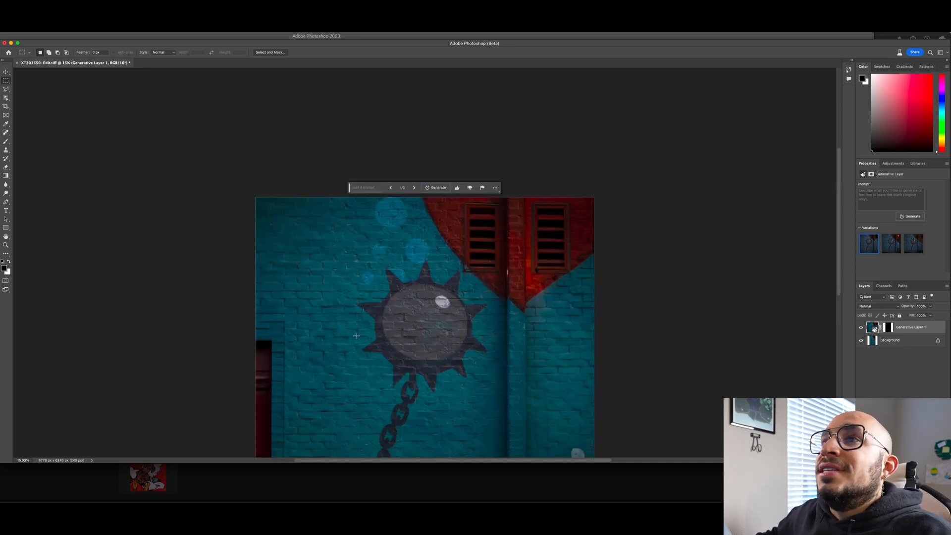
scroll(356, 335, down, 2)
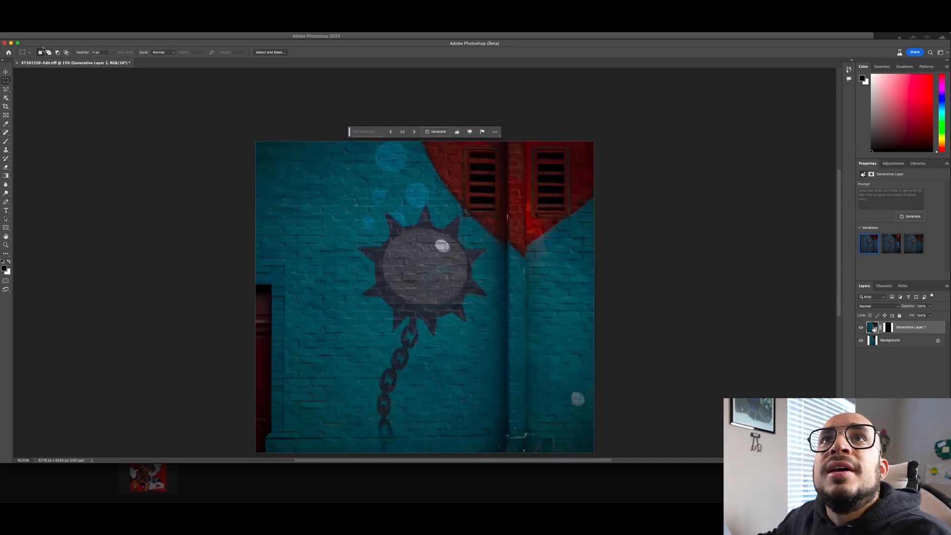
key(super+z)
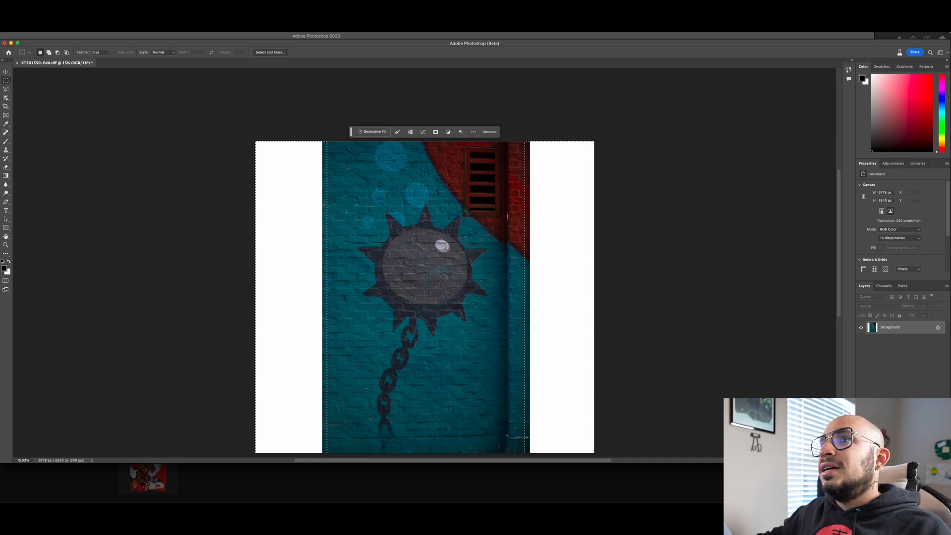
key(super+shift+z)
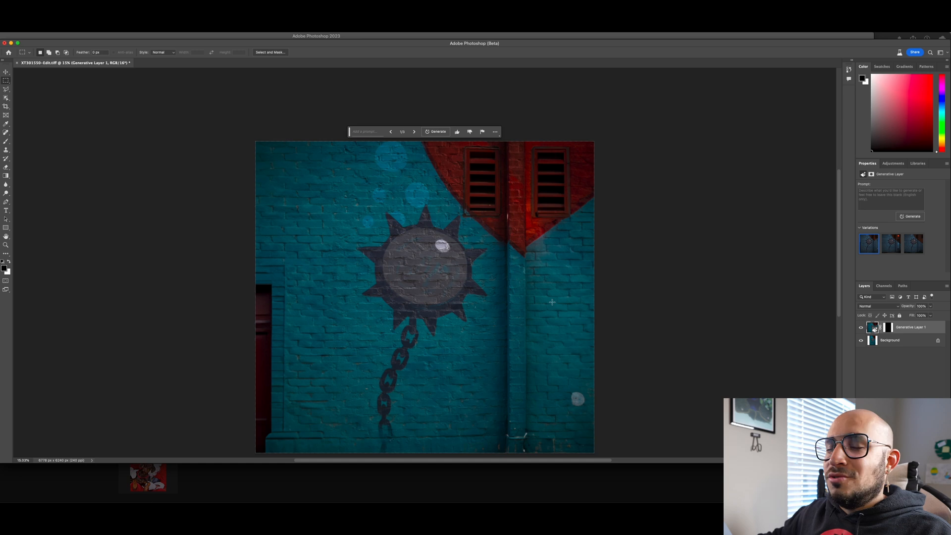
Compare the wall extension variations and choose the third one, with the red area continuing to the image's edge
click(889, 243)
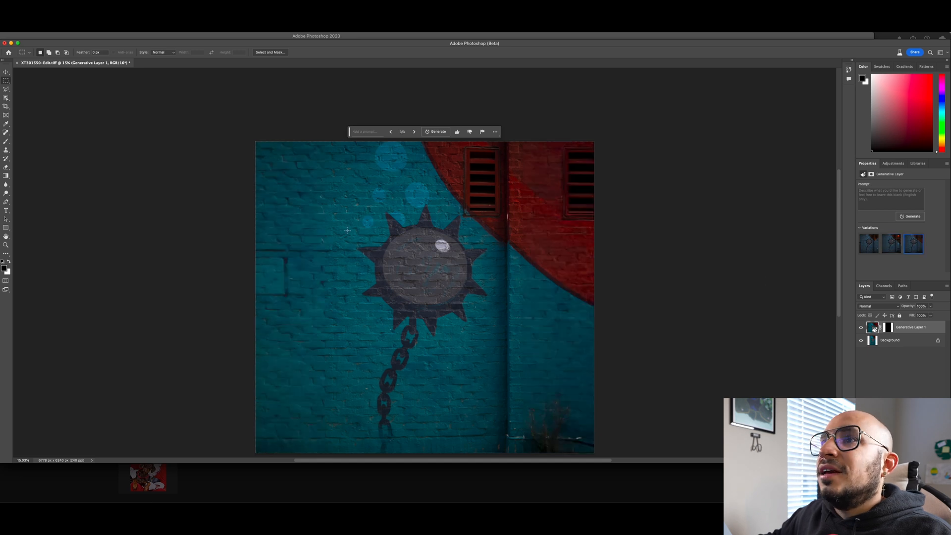
click(871, 243)
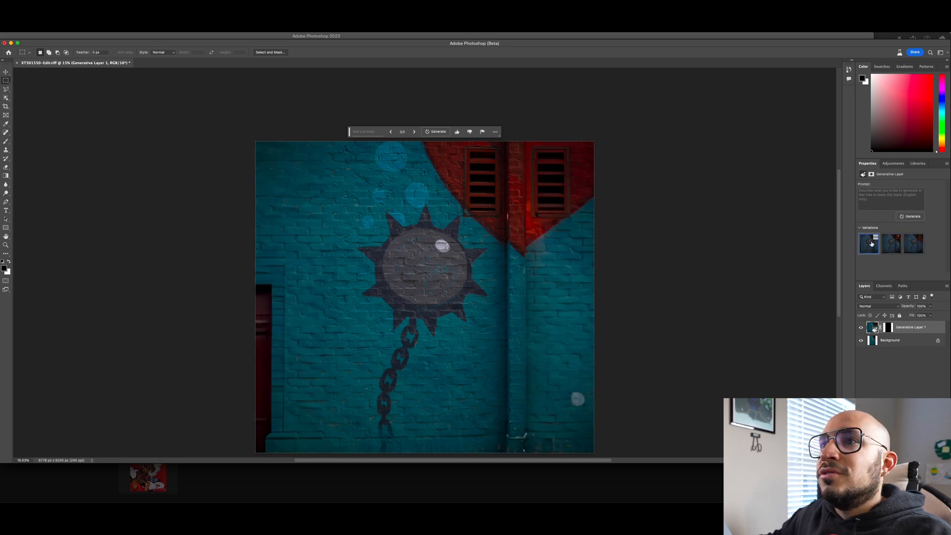
click(914, 244)
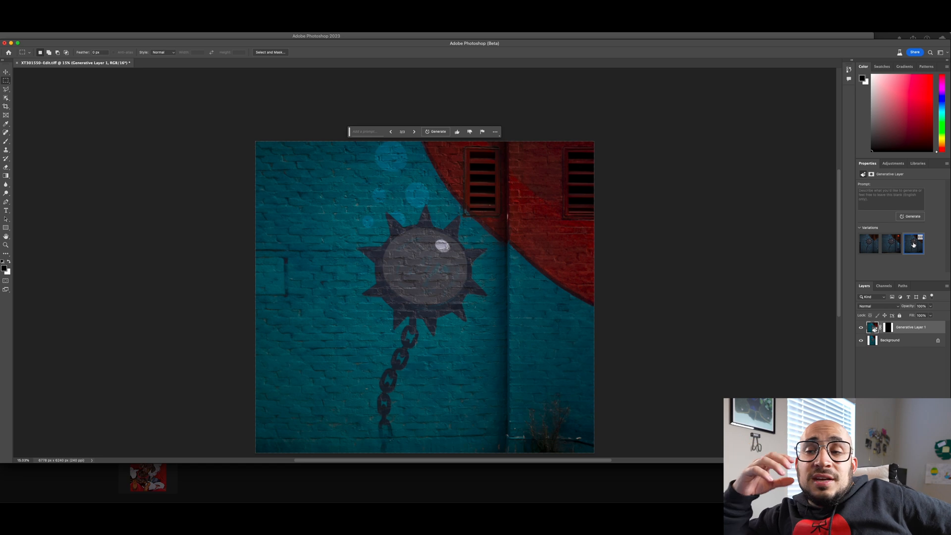